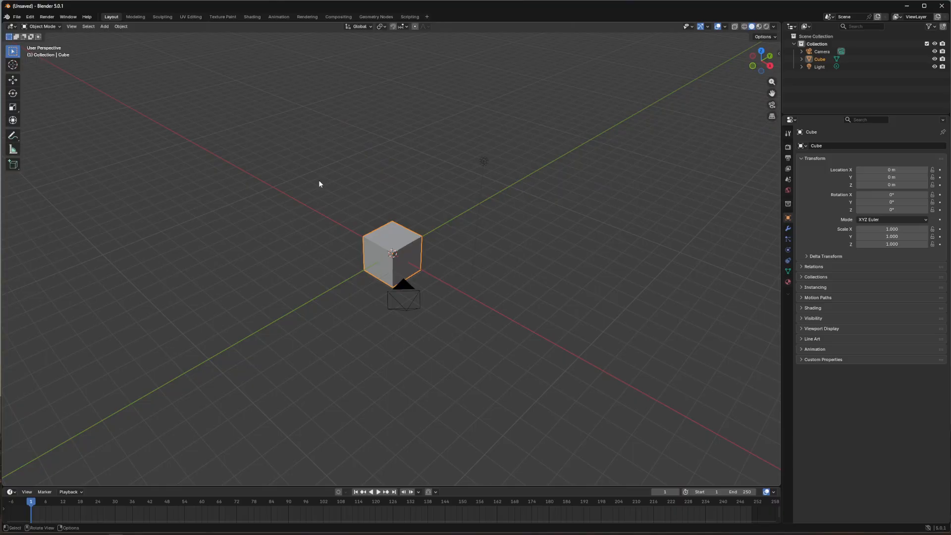
Delete all the default objects from the scene: the camera, cube and light.
middle_drag(319, 184, 325, 220)
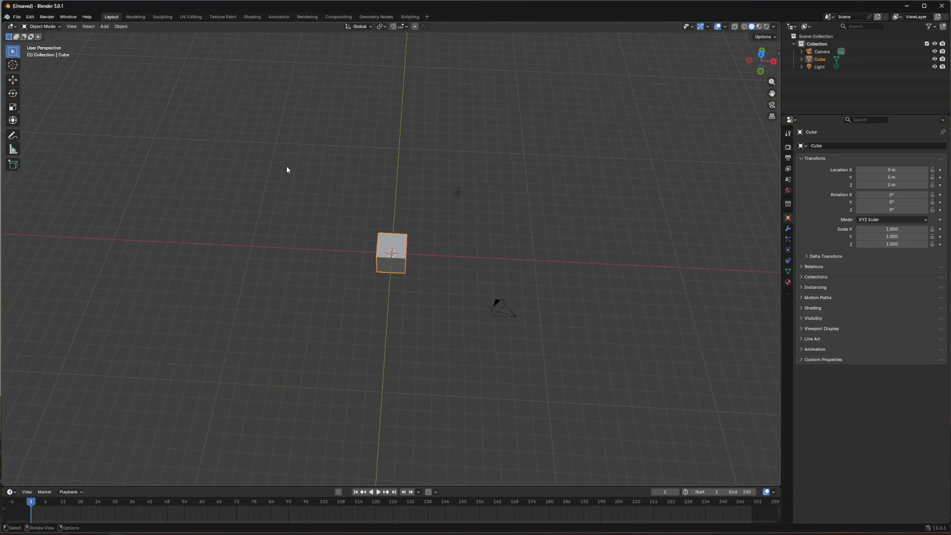
middle_drag(287, 169, 256, 186)
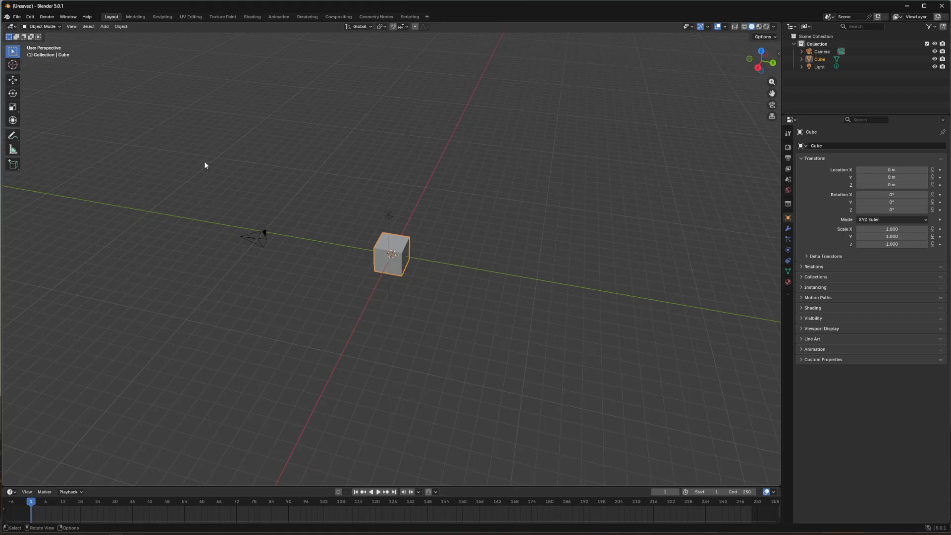
middle_drag(205, 164, 234, 180)
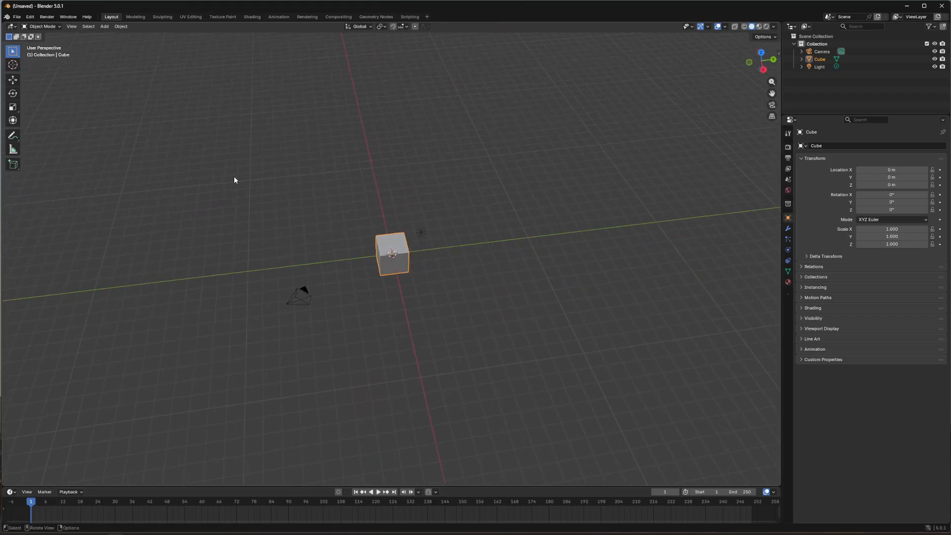
key(a)
key(x)
click(235, 180)
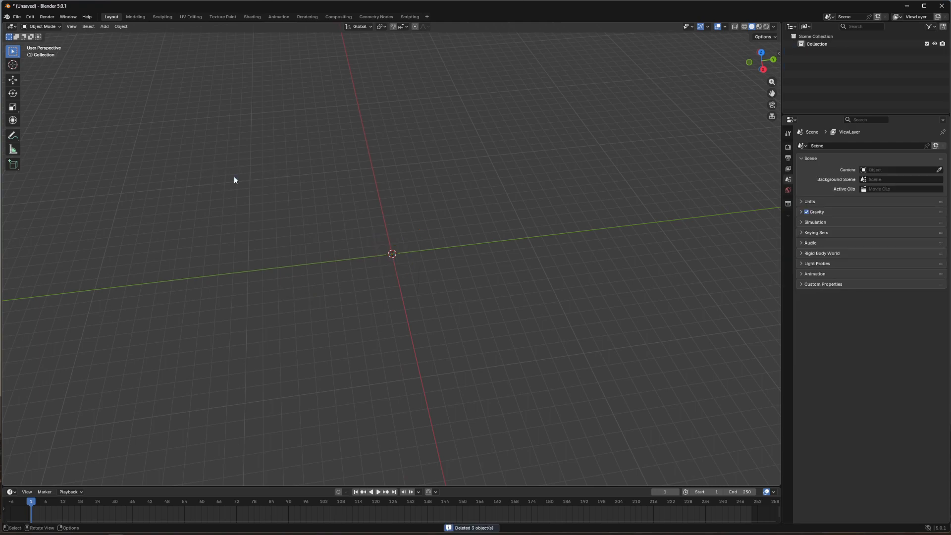
Review the installed add-ons in the preferences and the add-on files offered for installation from disk, without installing anything.
click(30, 19)
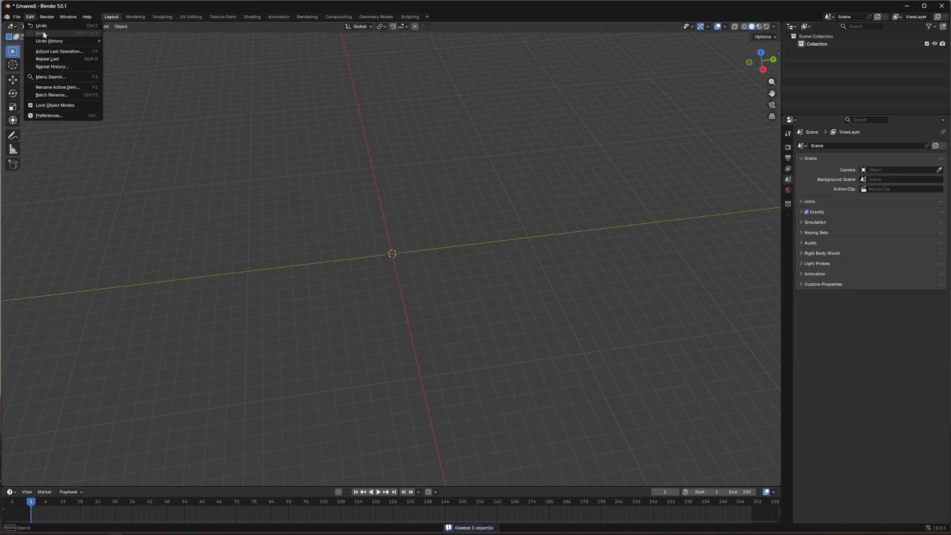
click(48, 116)
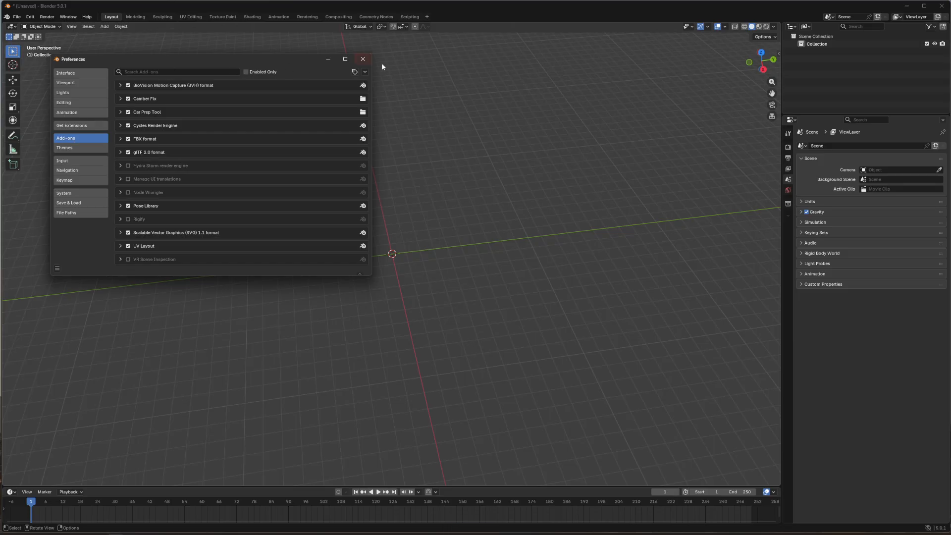
click(364, 72)
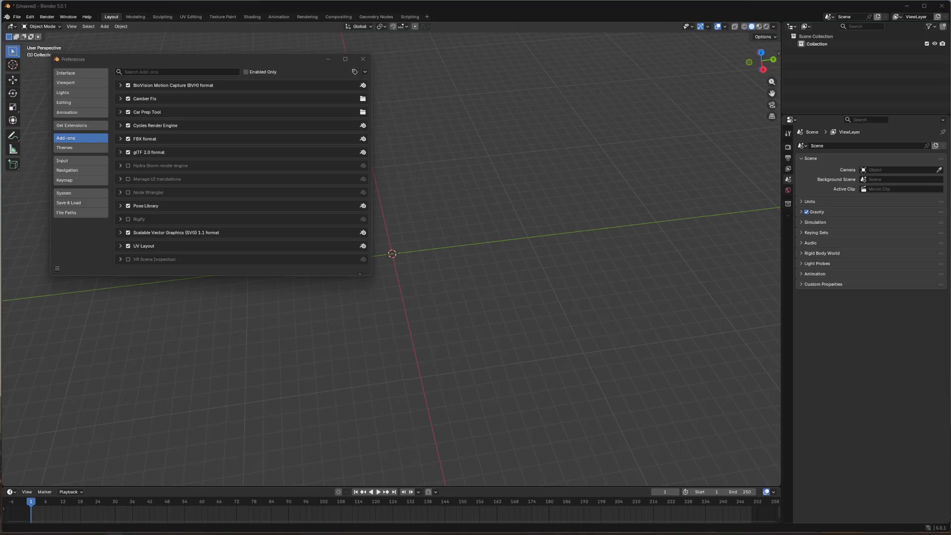
drag(121, 73, 173, 225)
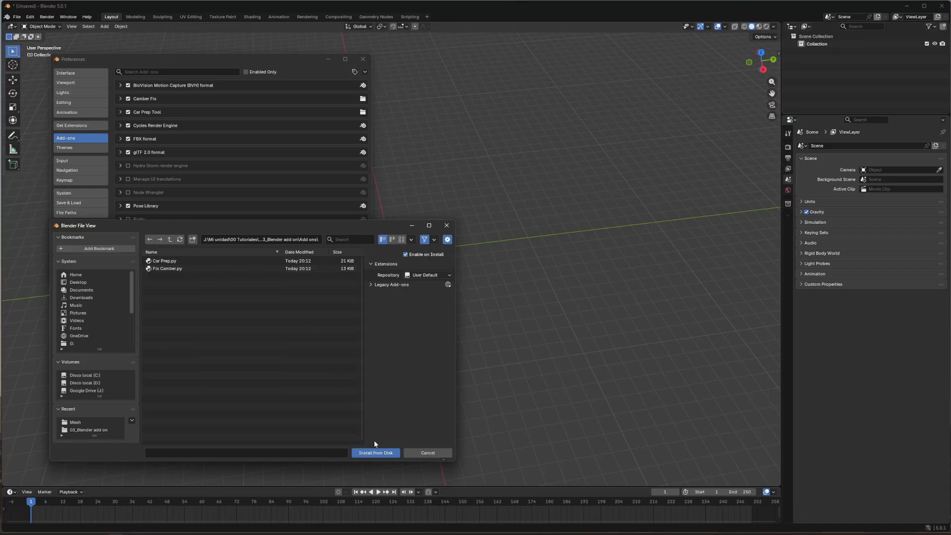
click(427, 452)
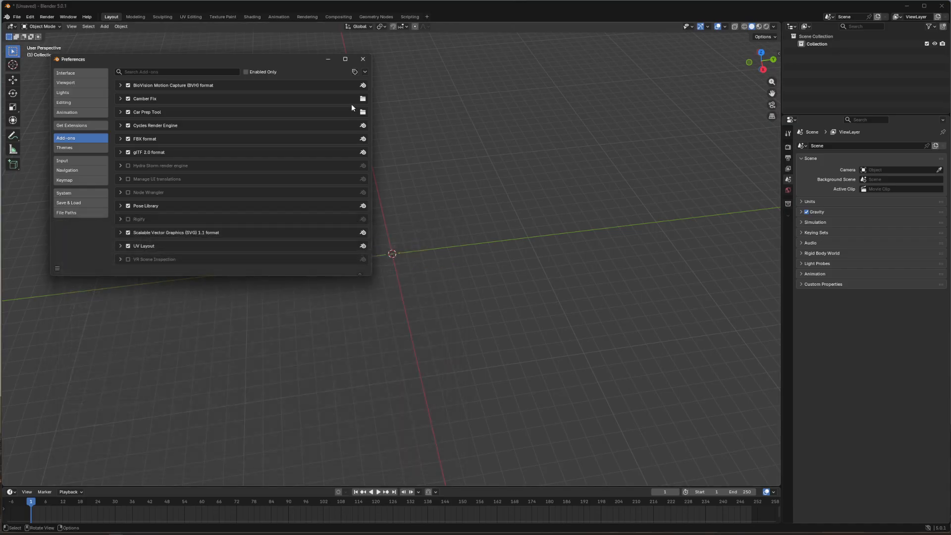
click(362, 61)
Look over the Car Prep Tool's pivot, collection and export options.
key(n)
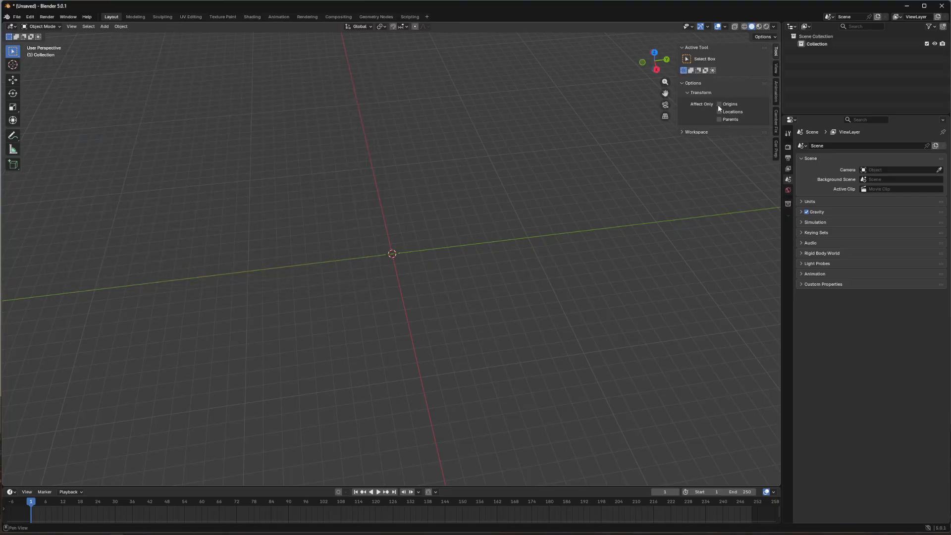
click(776, 150)
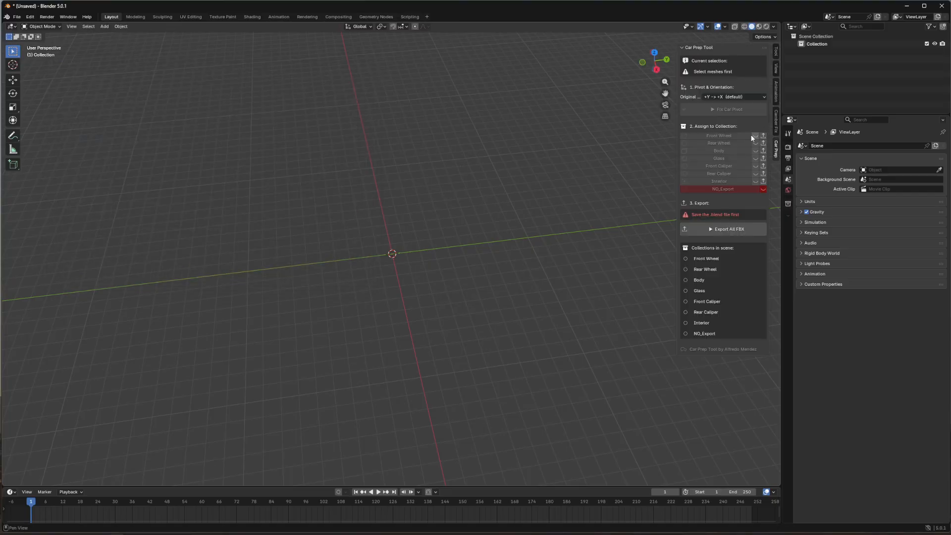
key(n)
click(18, 17)
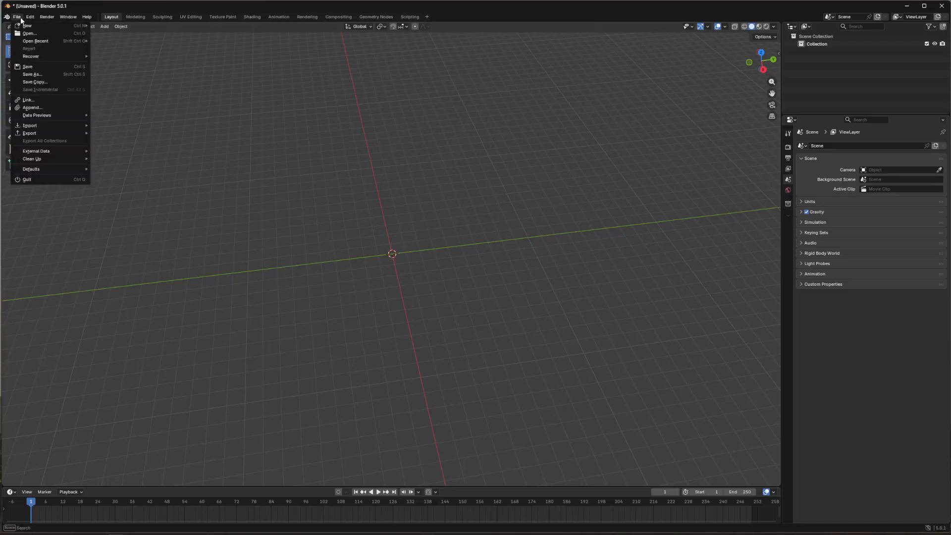
mouse_move(40, 126)
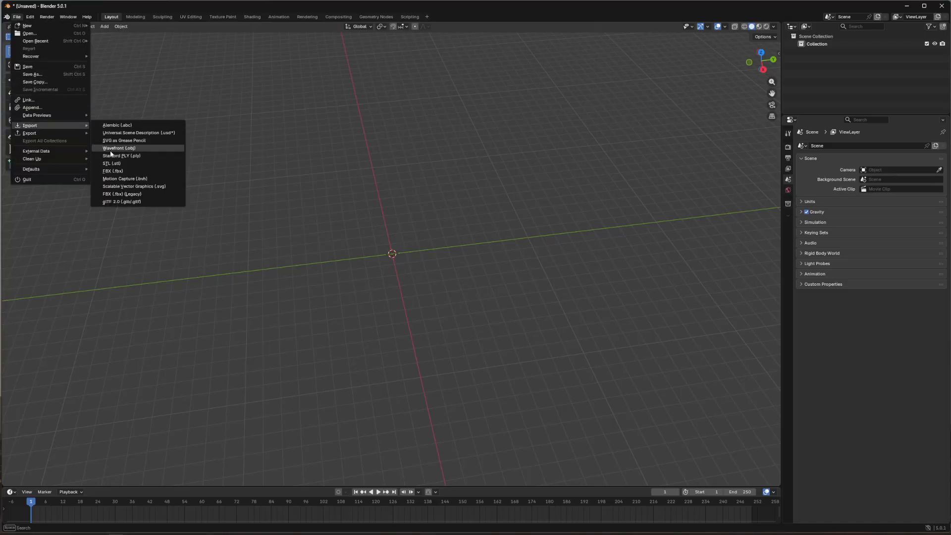
click(113, 170)
drag(215, 228, 0, 227)
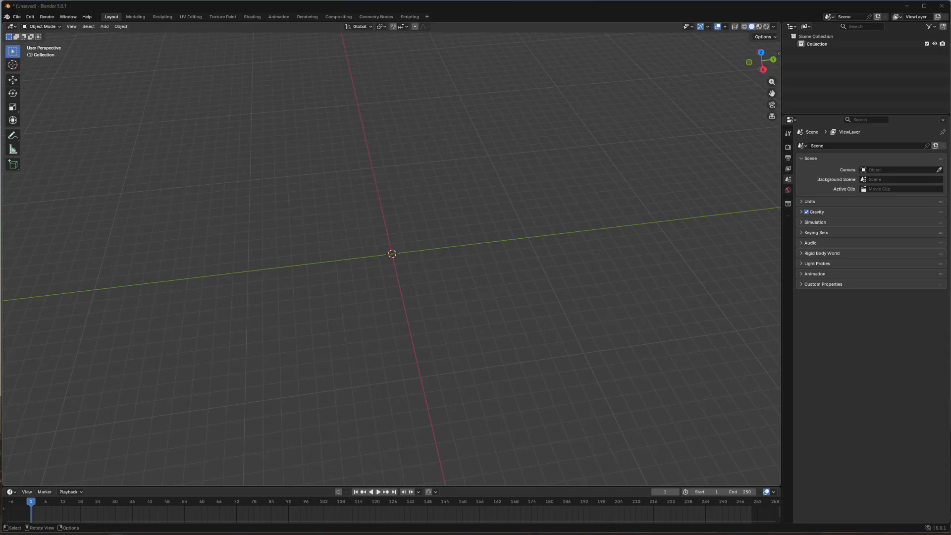
Paste the copied Cadillac Escalade IQ model into the empty scene and clear the selection.
key(ctrl+v)
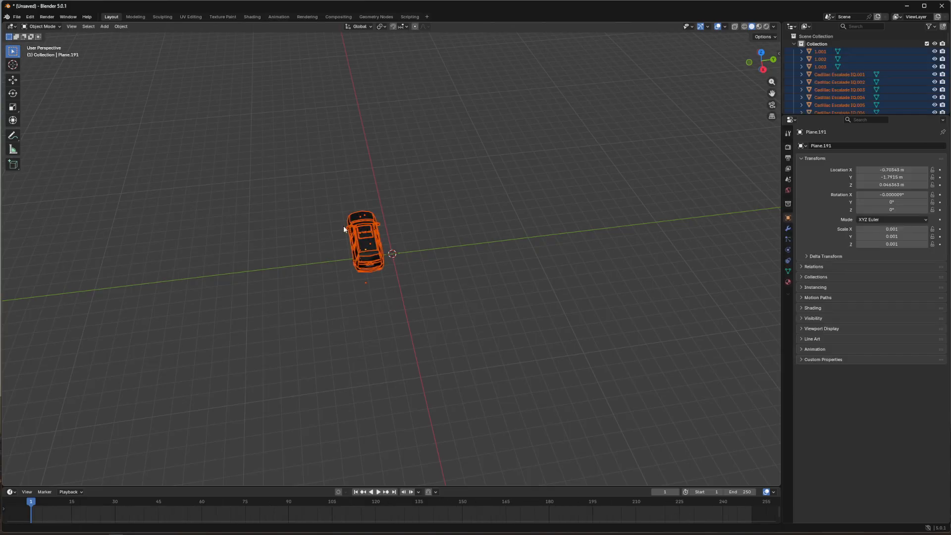
click(283, 301)
middle_drag(283, 301, 649, 117)
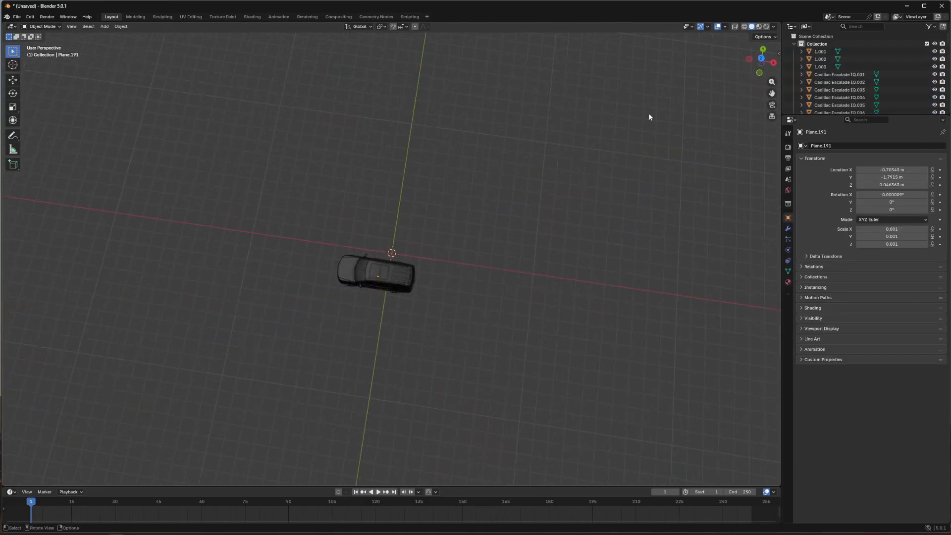
Examine the car's position and facing direction relative to the world origin and axes from the top view.
click(762, 49)
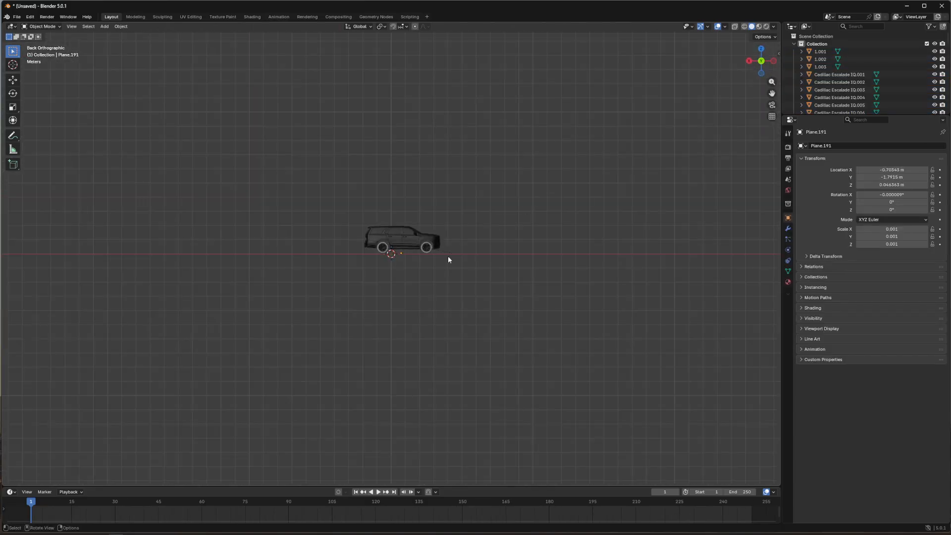
click(760, 49)
scroll(441, 253, up, 10)
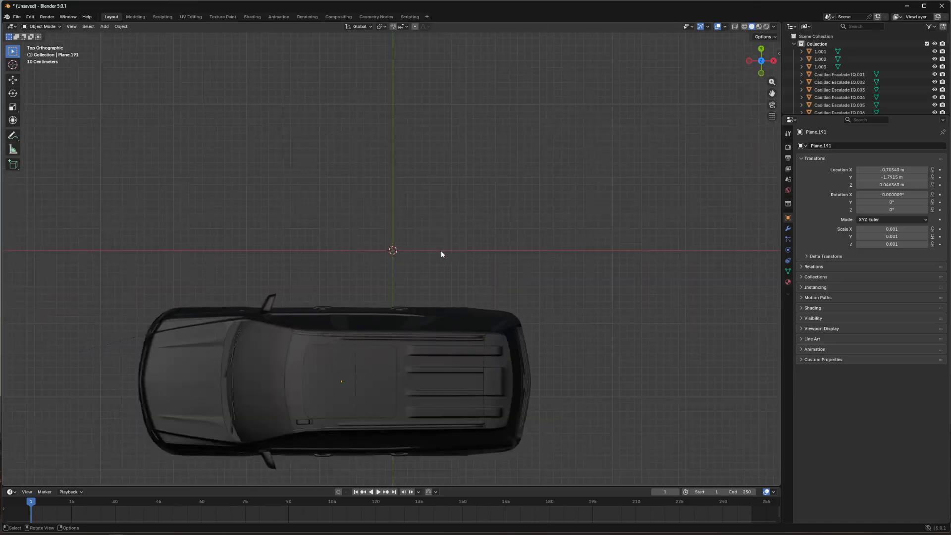
scroll(451, 247, down, 3)
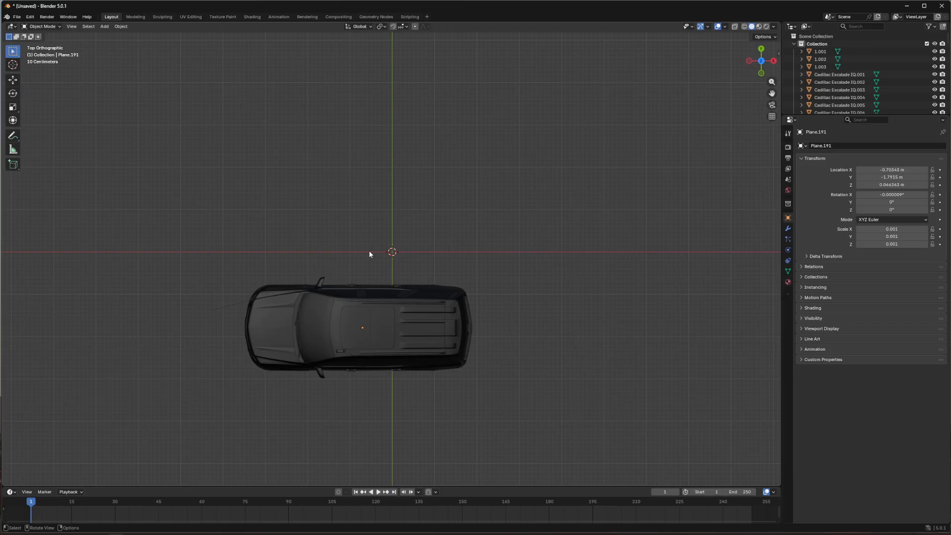
mouse_move(302, 263)
middle_down()
mouse_move(308, 208)
mouse_move(303, 260)
middle_up()
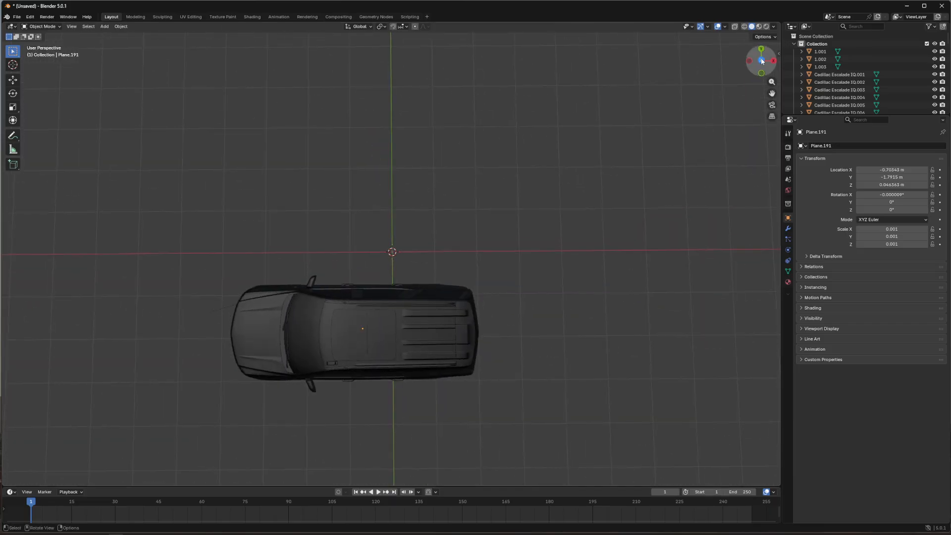
click(761, 60)
drag(228, 192, 557, 413)
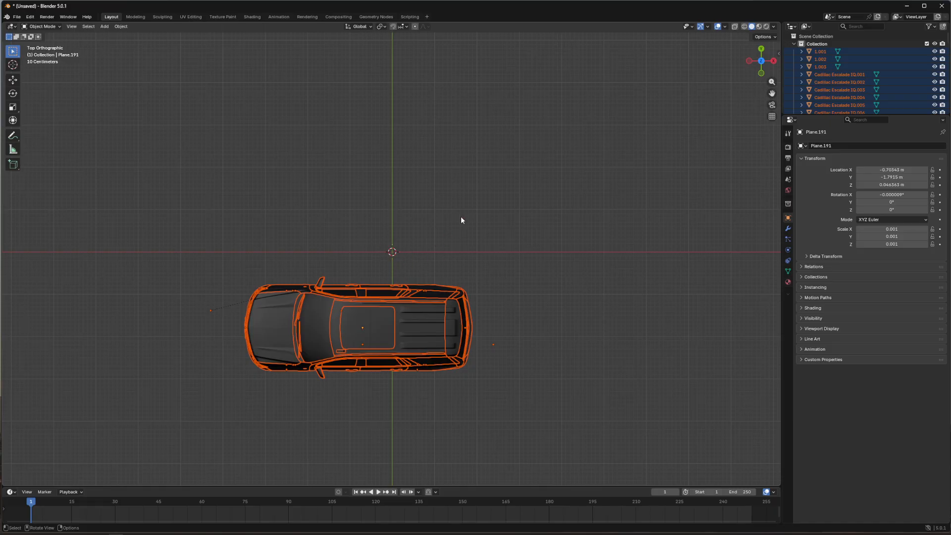
click(678, 203)
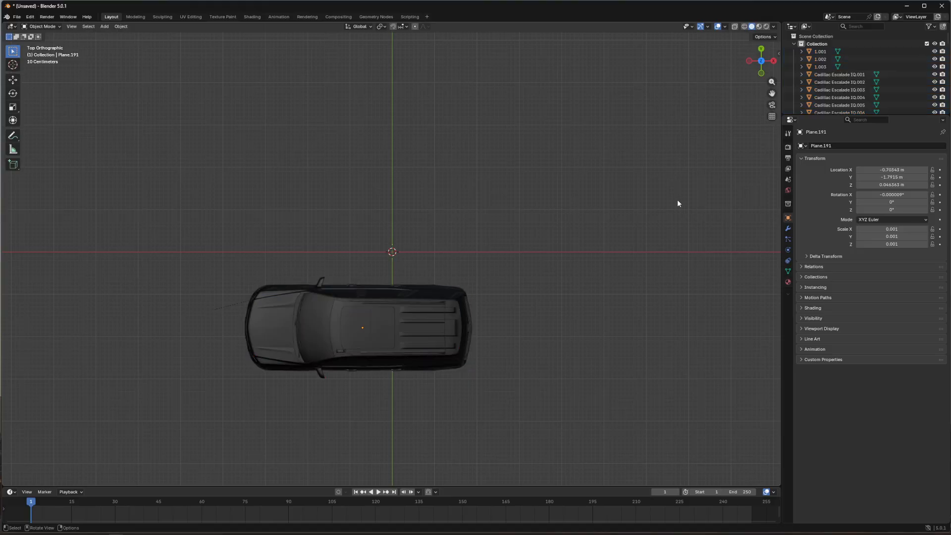
Select all the car meshes and set the Car Prep Tool's original orientation to -X -> +X.
key(n)
drag(135, 217, 527, 403)
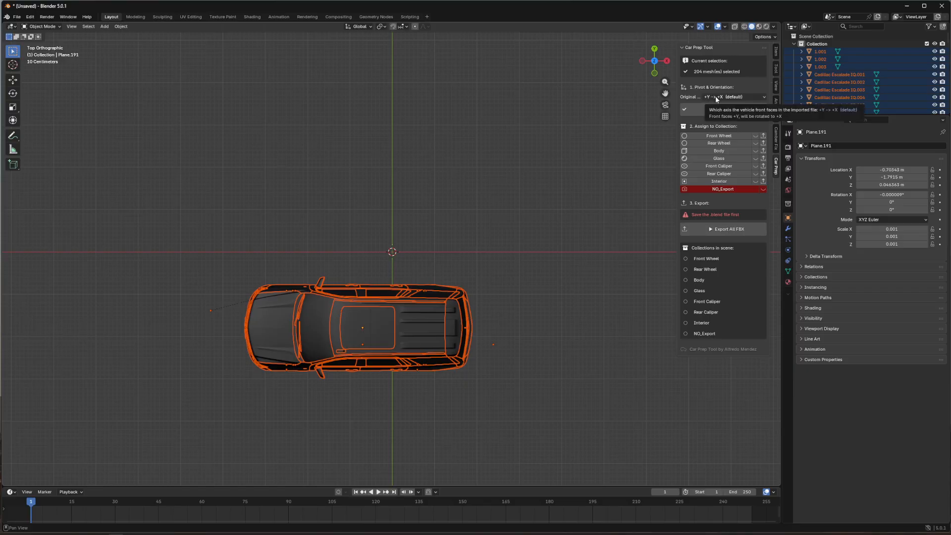
click(716, 97)
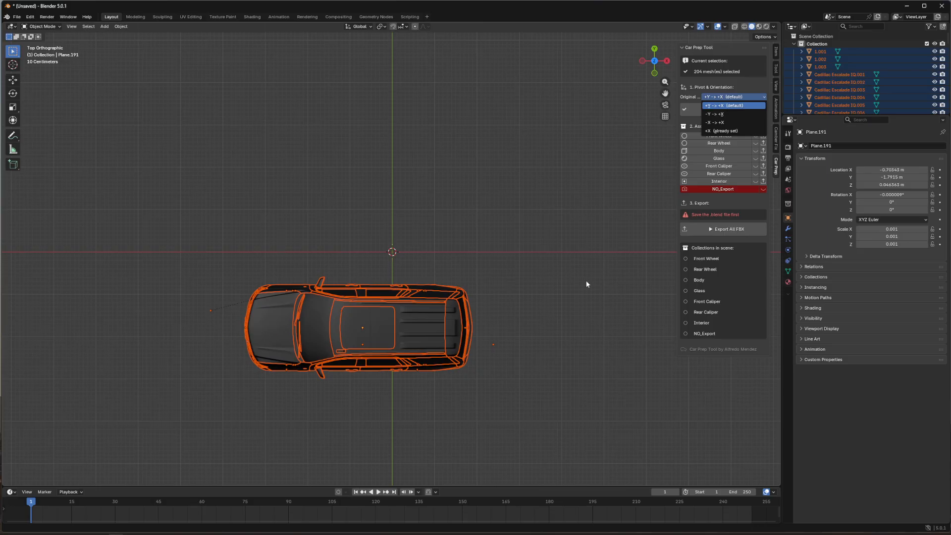
click(724, 122)
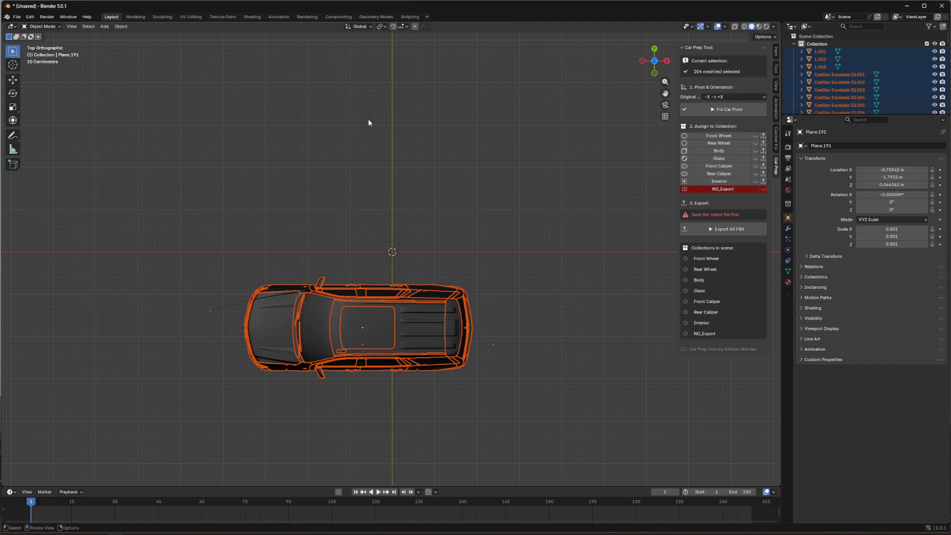
Run Fix Car Pivot on the selected car meshes with the -X -> +X orientation and clear the selection.
click(718, 101)
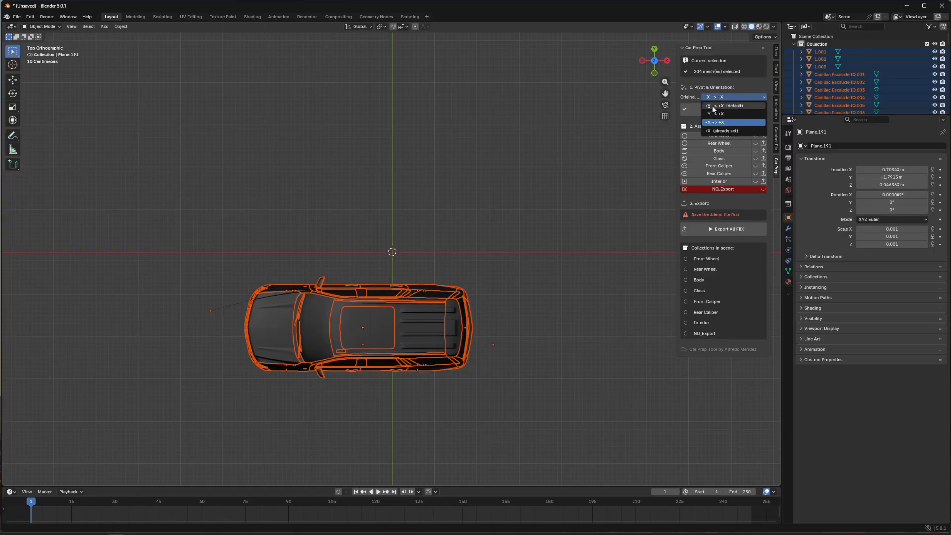
click(609, 152)
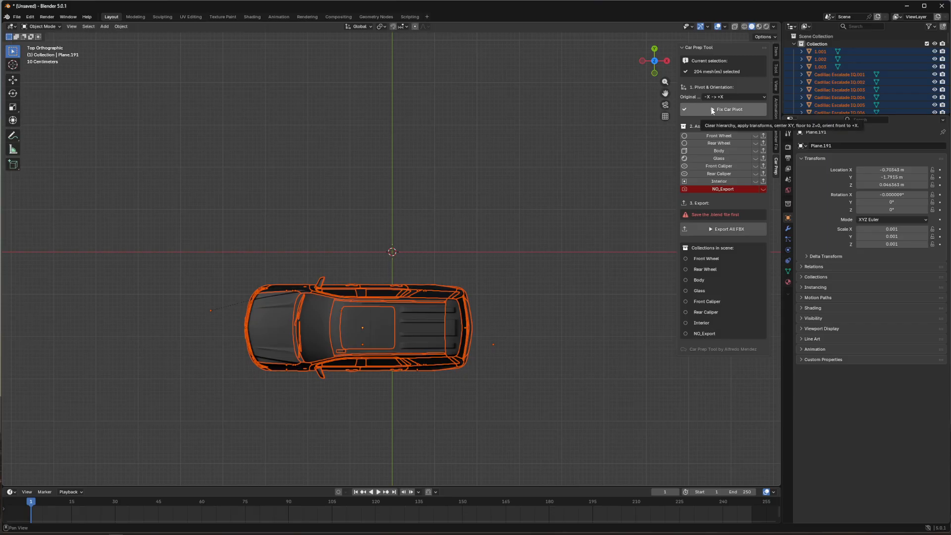
click(712, 110)
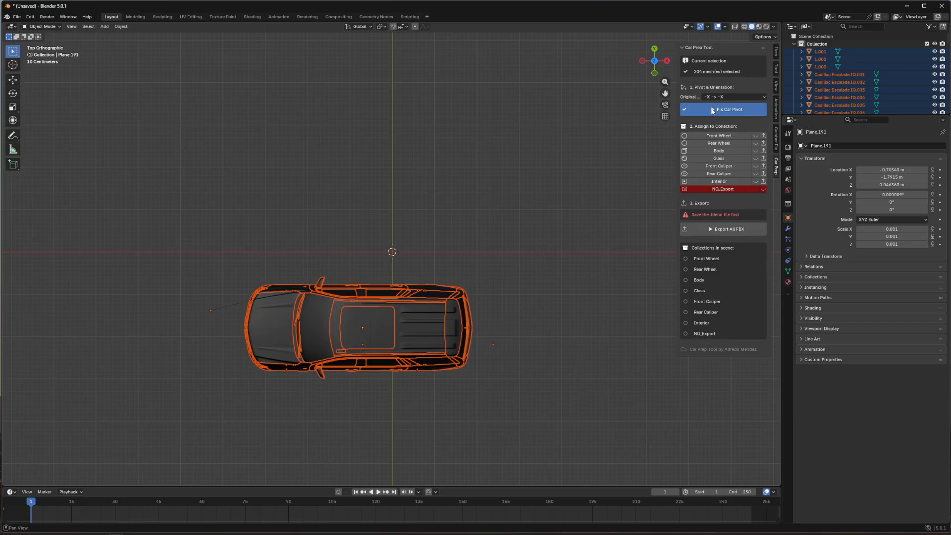
click(485, 173)
Examine the car's centring, ground contact and facing direction from the right orthographic view and in perspective.
middle_drag(279, 202, 272, 165)
middle_drag(379, 181, 311, 144)
click(655, 63)
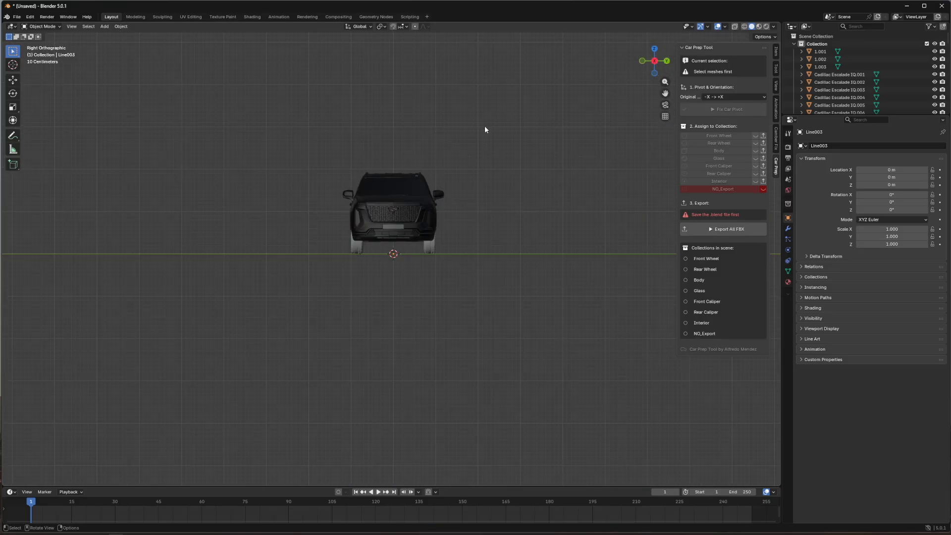
scroll(399, 208, up, 5)
scroll(399, 208, down, 4)
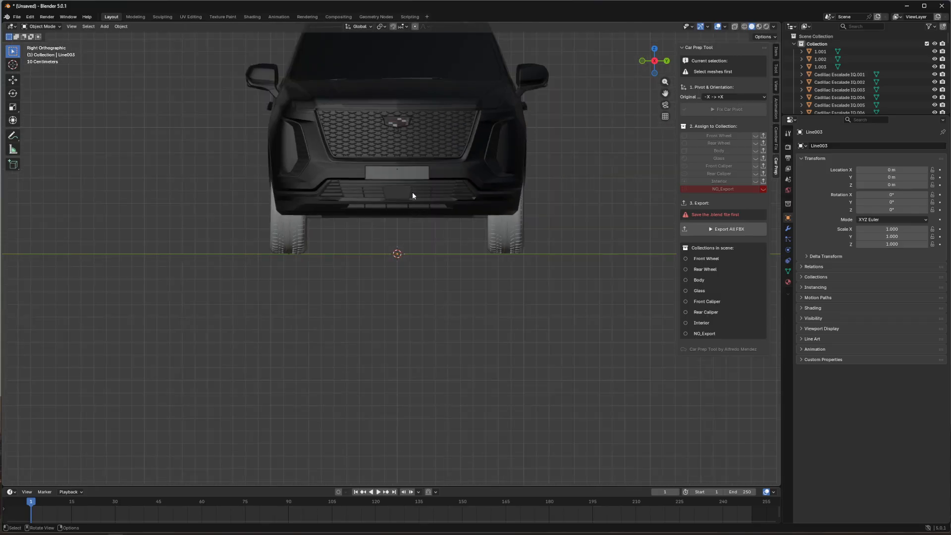
mouse_move(364, 92)
middle_down()
mouse_move(390, 110)
mouse_move(397, 103)
mouse_move(372, 96)
middle_up()
click(656, 63)
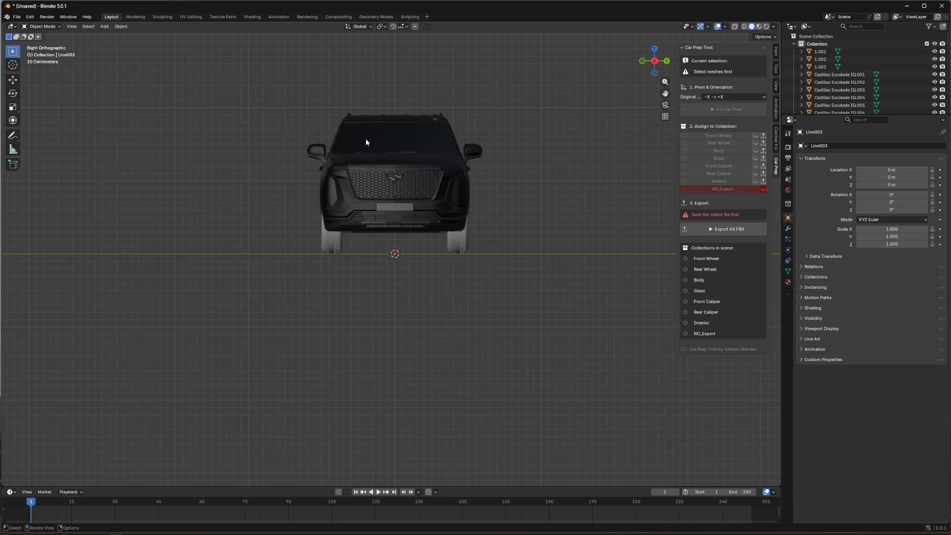
scroll(377, 147, up, 4)
scroll(377, 147, down, 4)
middle_drag(262, 133, 411, 123)
click(463, 241)
mouse_move(506, 234)
middle_down()
mouse_move(433, 231)
mouse_move(500, 234)
middle_up()
click(368, 274)
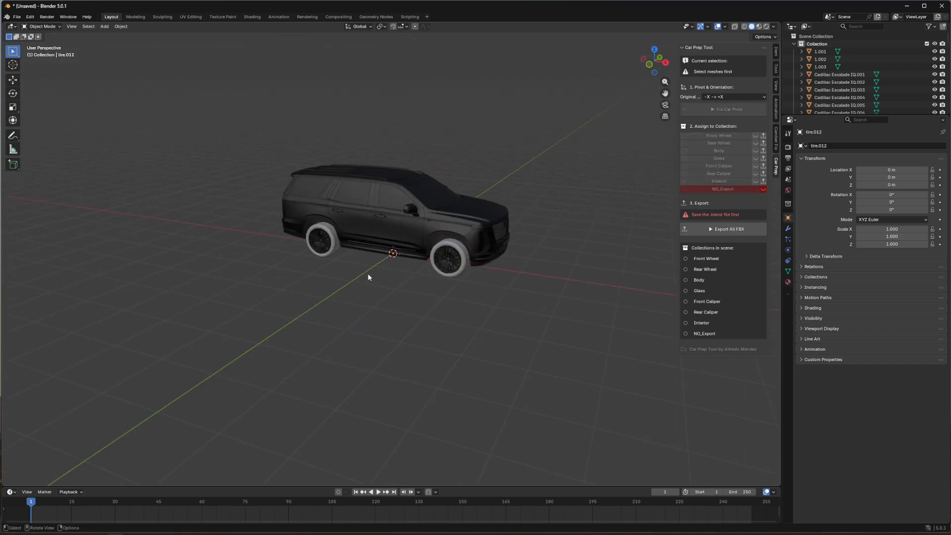
middle_drag(250, 197, 436, 154)
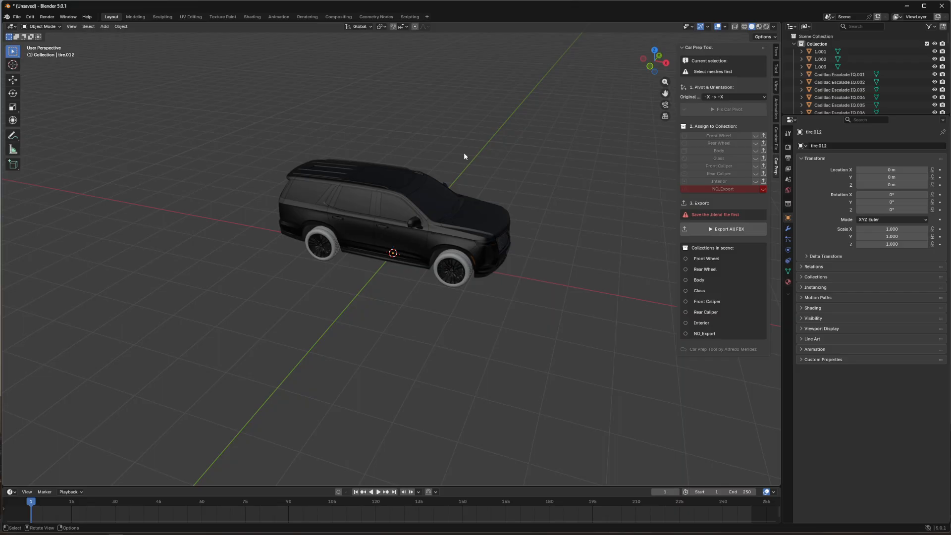
middle_drag(463, 155, 439, 200)
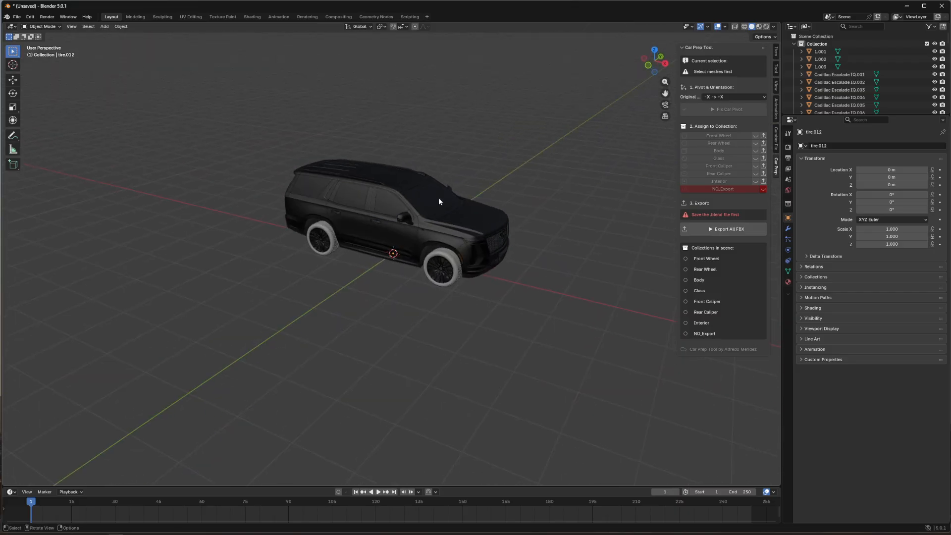
click(439, 201)
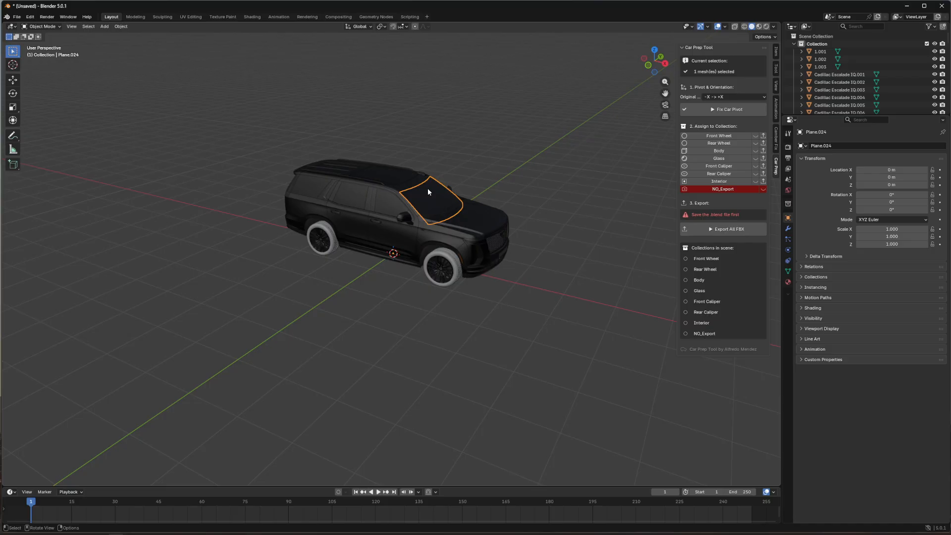
right_click(427, 188)
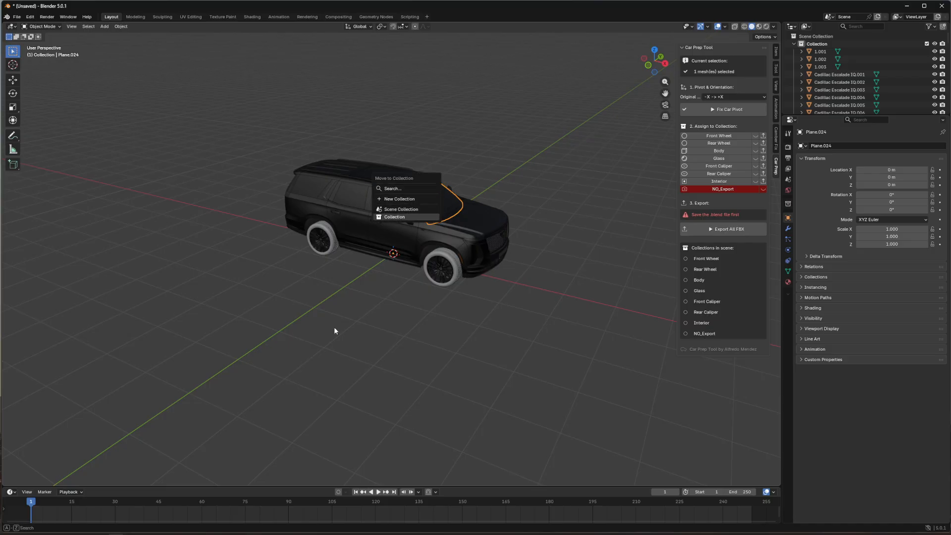
click(358, 300)
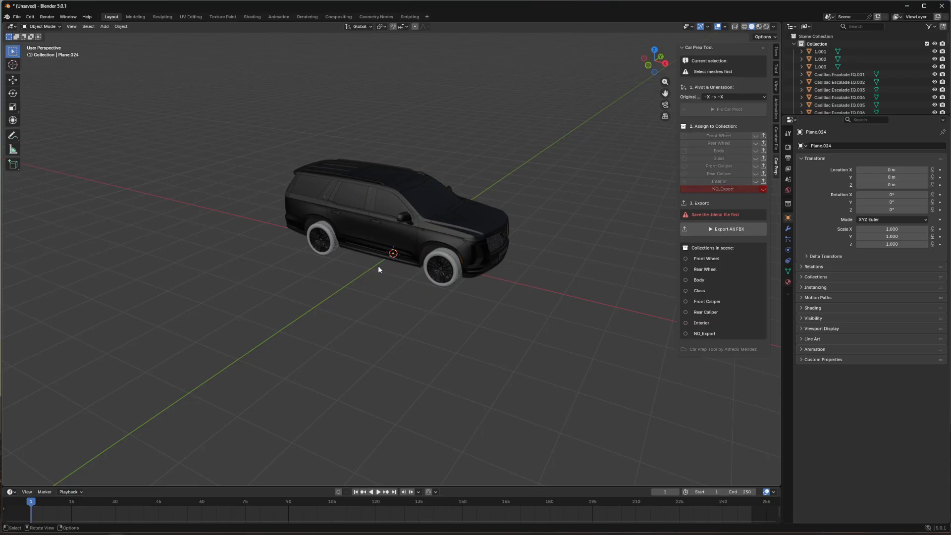
Assign the windshield mesh to the Glass collection.
middle_drag(379, 265, 332, 295)
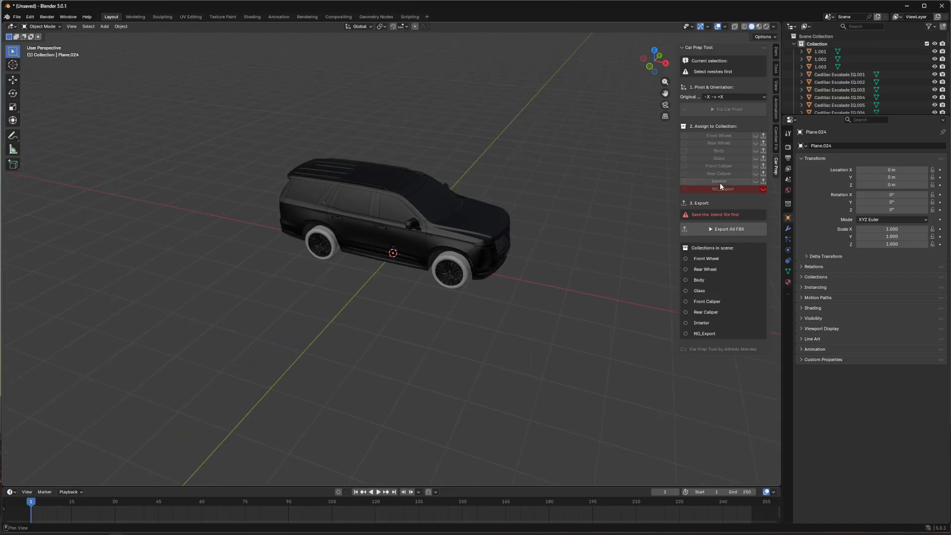
click(443, 192)
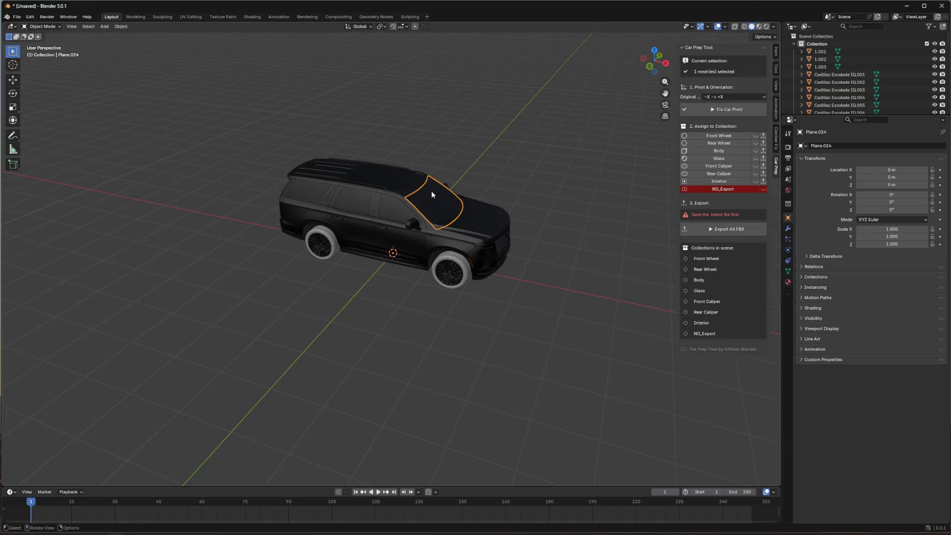
click(706, 158)
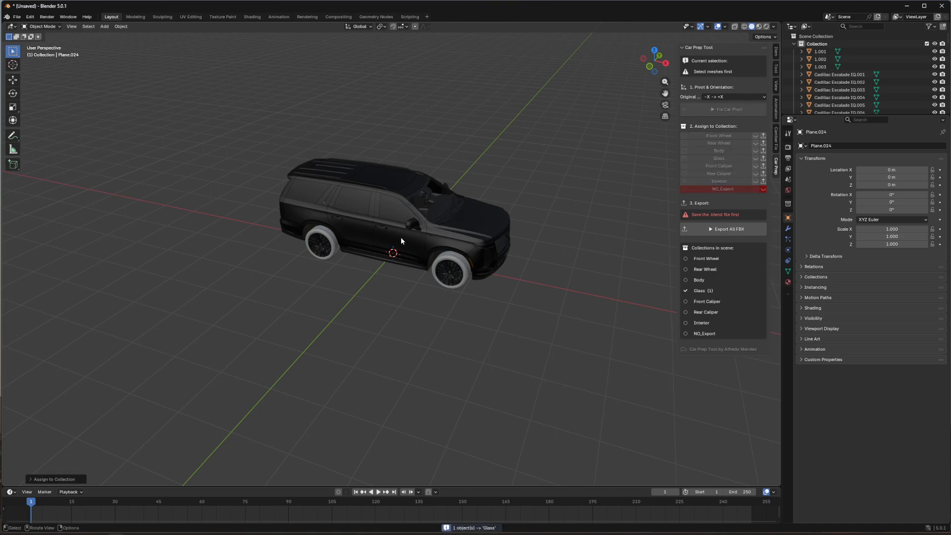
Assign the door windows, rear quarter windows and rear window to the Glass collection together.
middle_drag(401, 241, 400, 228)
click(389, 193)
middle_drag(388, 193, 319, 231)
shift+click(322, 210)
shift+click(287, 210)
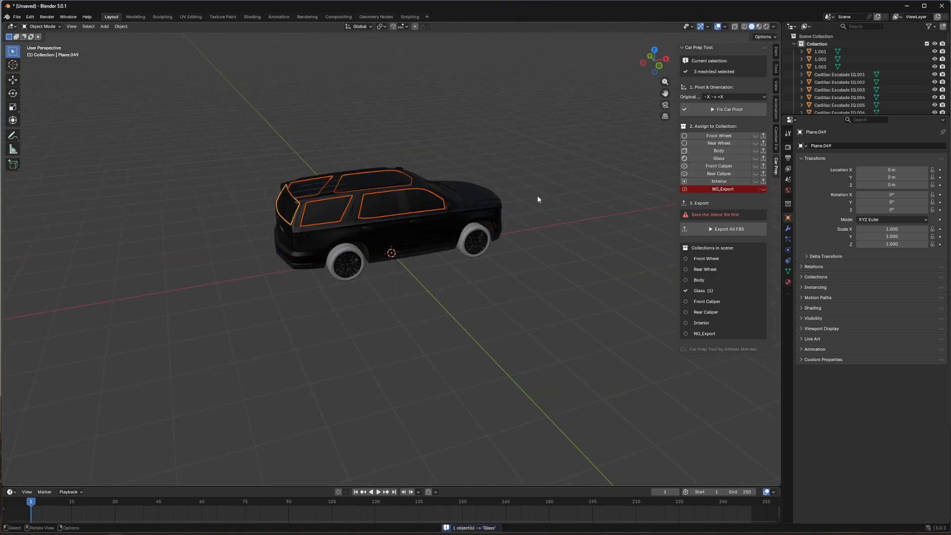
click(720, 158)
Assign the tail-light lens mesh at the car's rear corners to the Glass collection.
mouse_move(504, 167)
middle_down()
mouse_move(408, 162)
mouse_move(495, 163)
mouse_move(471, 164)
mouse_move(470, 176)
mouse_move(500, 169)
middle_up()
click(330, 246)
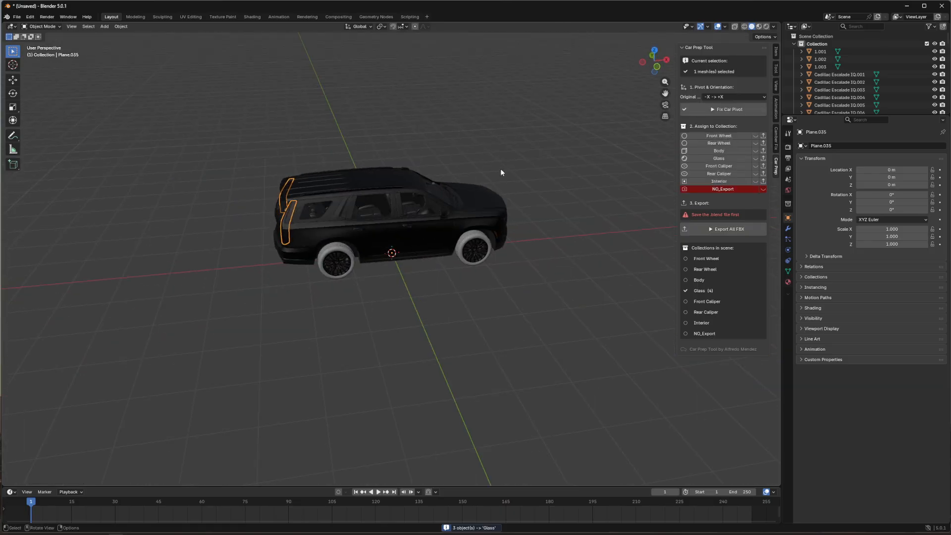
click(715, 161)
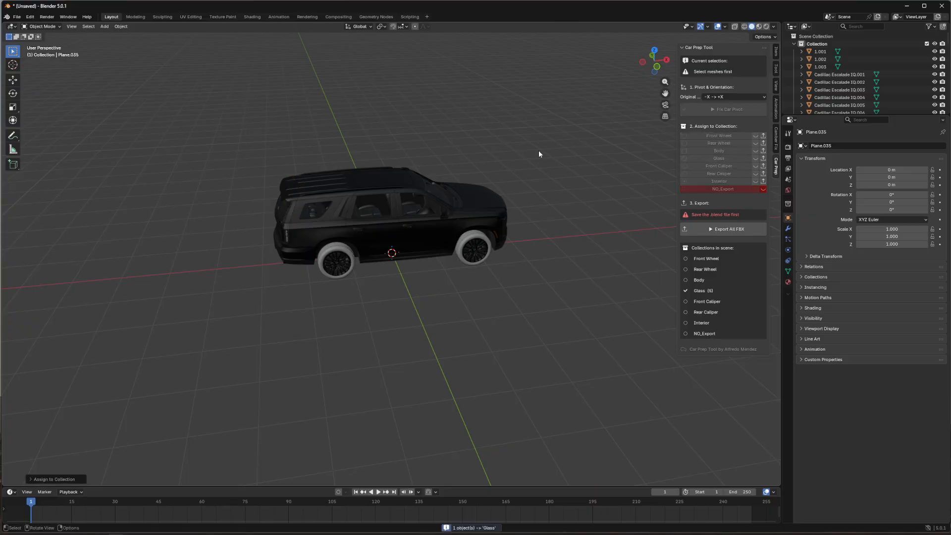
Assign the headlight lens mesh at the car's front corners to the Glass collection.
middle_drag(539, 150, 458, 139)
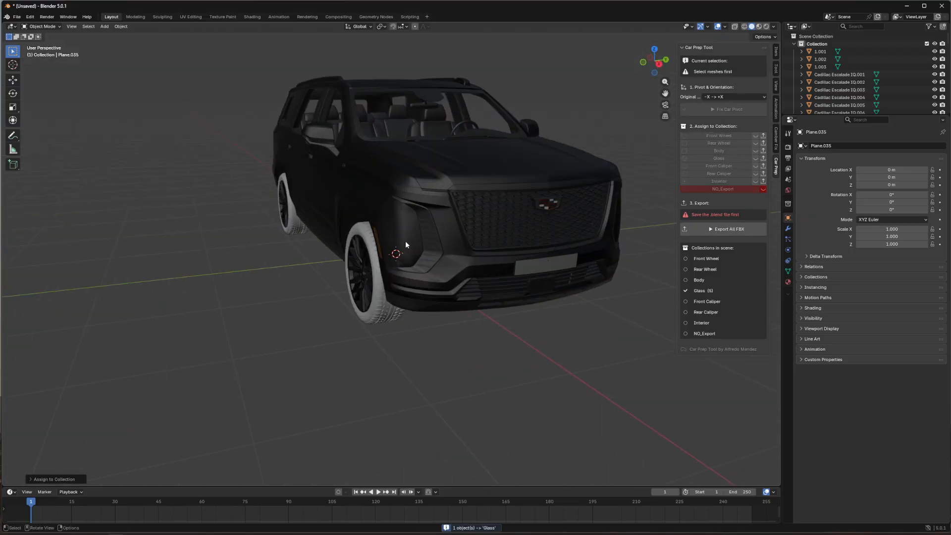
click(438, 201)
click(436, 192)
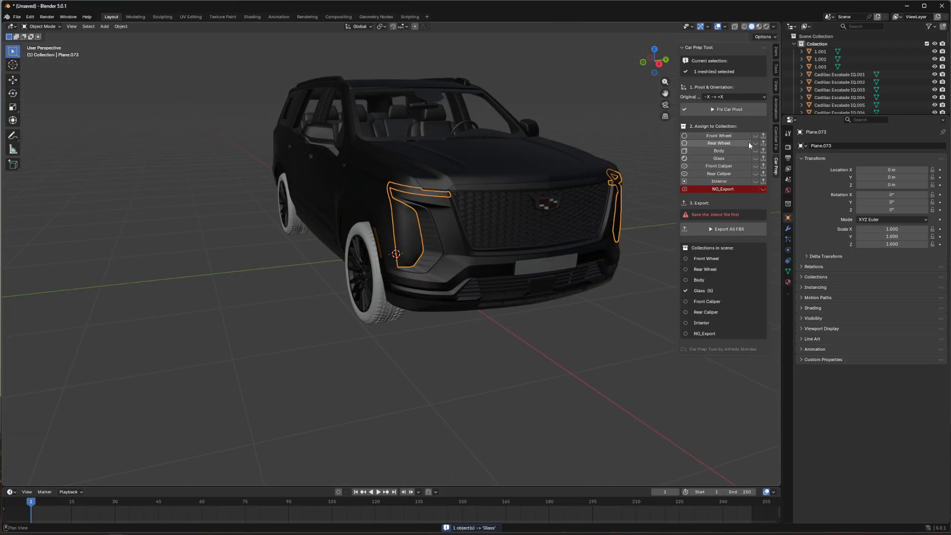
click(718, 158)
Assign the cabin mesh with the seats and steering wheel to the Interior collection.
middle_drag(560, 189, 444, 218)
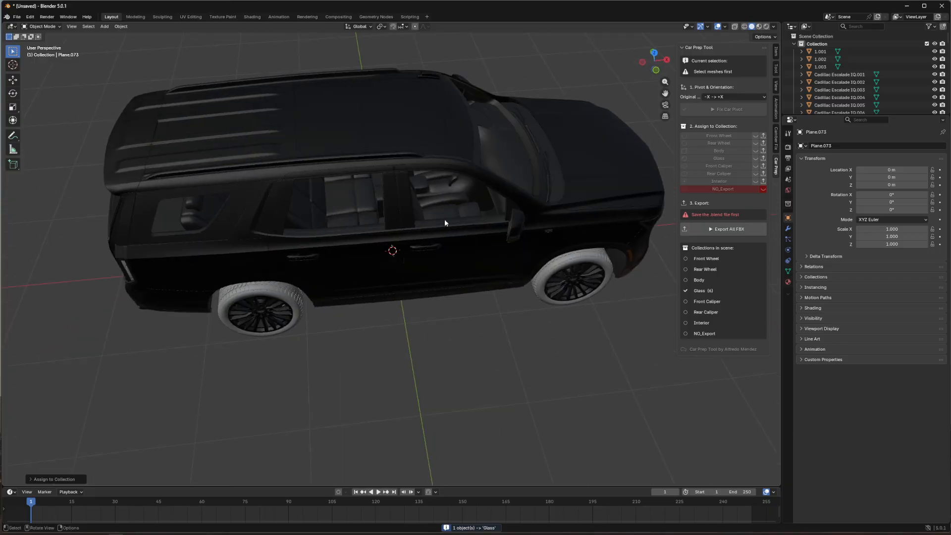
click(346, 198)
middle_drag(347, 198, 359, 165)
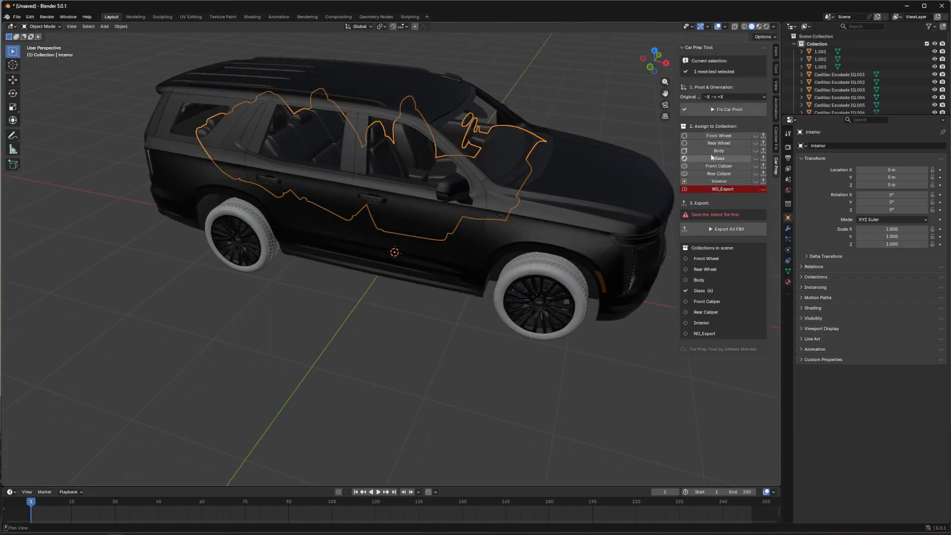
click(722, 181)
middle_drag(319, 260, 329, 304)
click(302, 248)
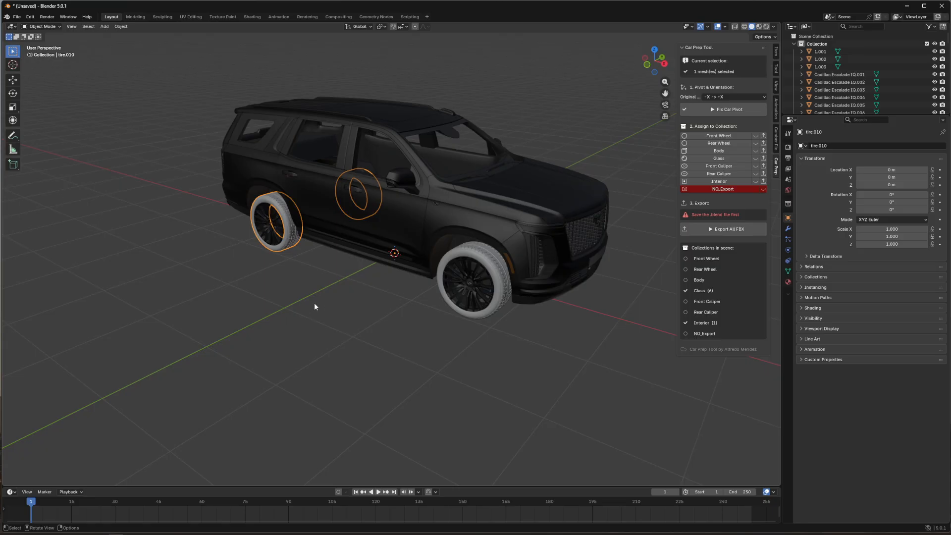
middle_drag(314, 306, 255, 220)
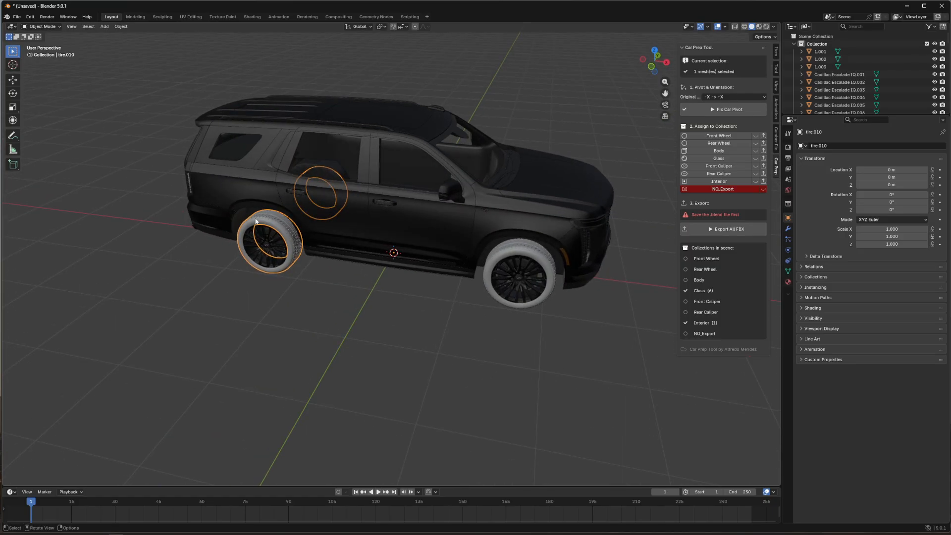
click(406, 298)
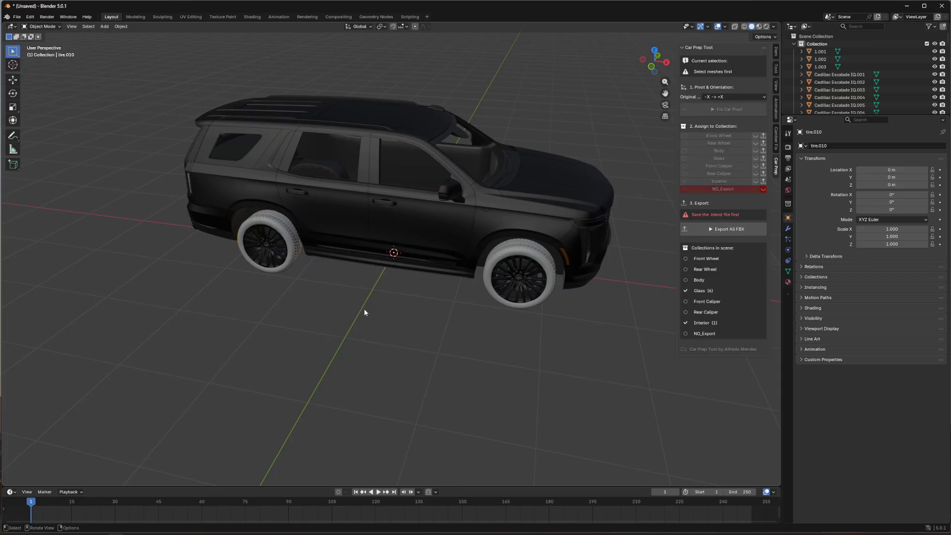
Assign the tire and spoked rim of the car's front right wheel to the Front Wheel collection.
middle_drag(365, 312, 491, 295)
middle_drag(411, 327, 429, 333)
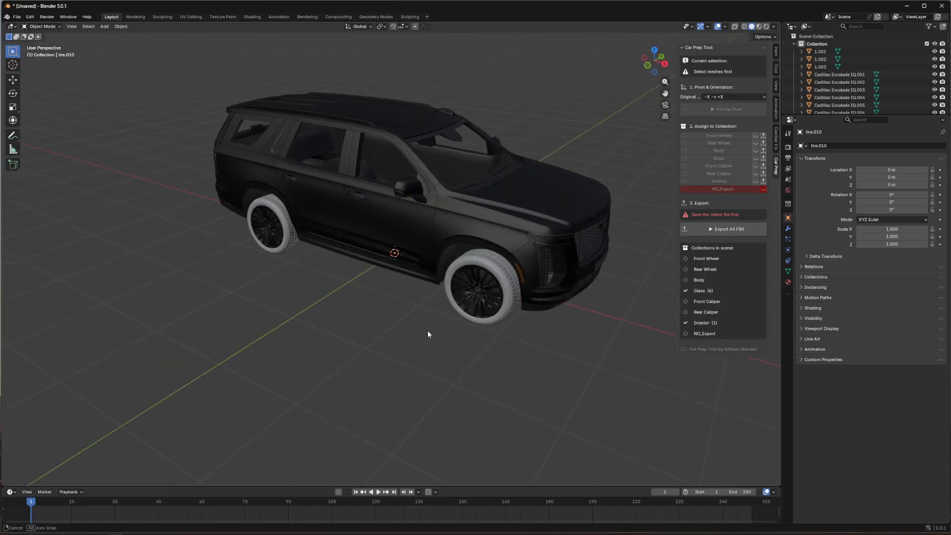
ctrl+middle_drag(493, 320, 535, 336)
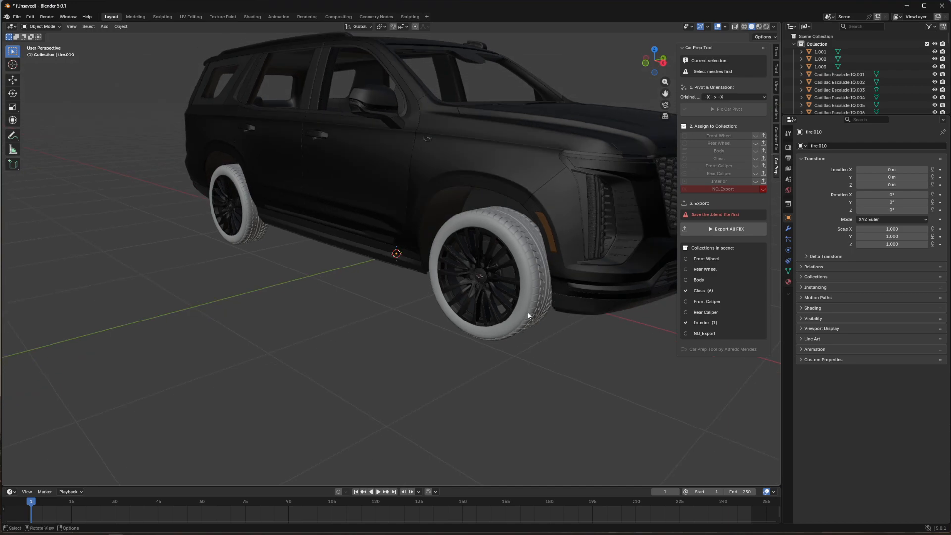
click(525, 312)
shift+click(486, 325)
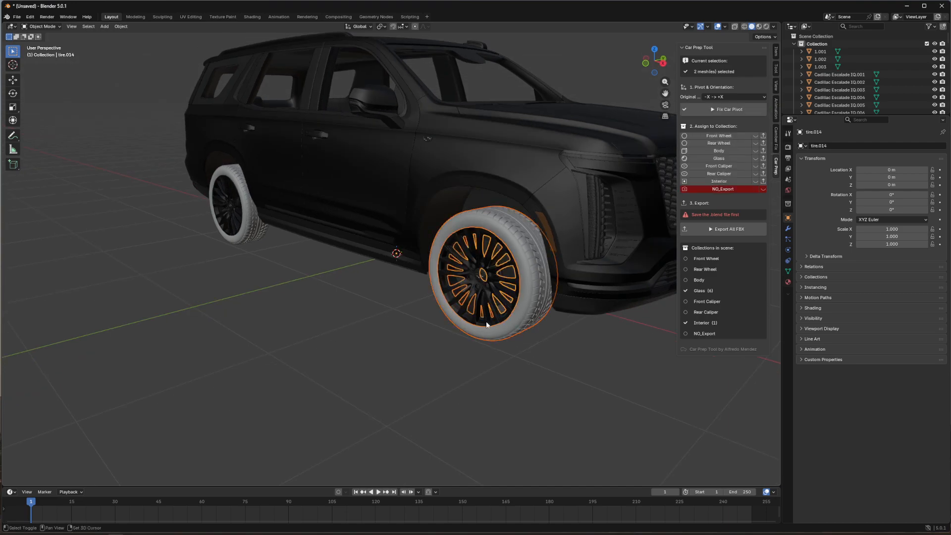
click(723, 137)
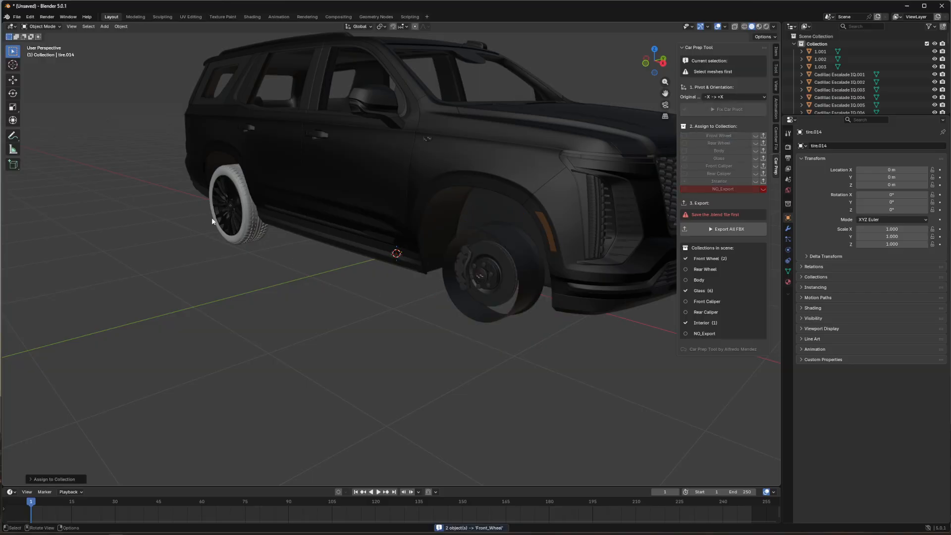
Assign the front right wheel's inner rim barrel, brake disc and lug bolts to the Front Wheel collection.
middle_drag(212, 218, 245, 212)
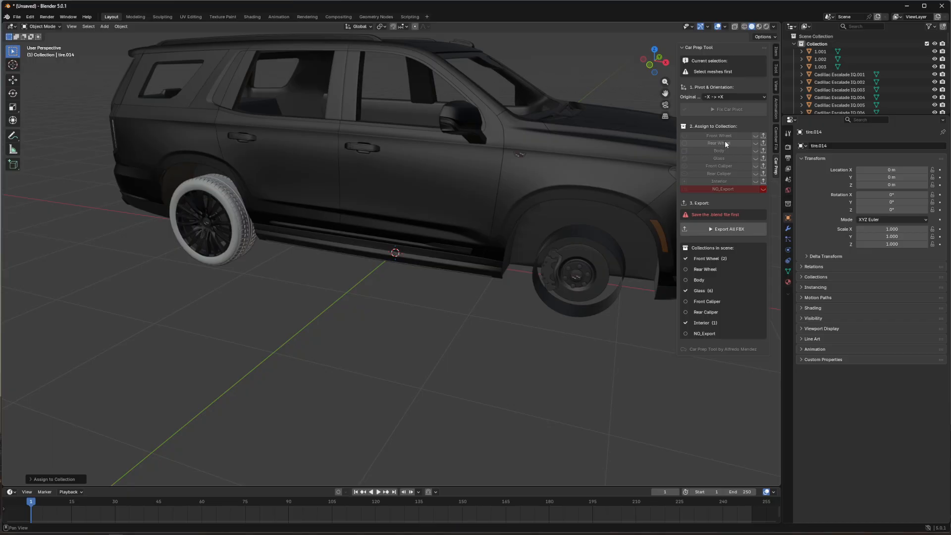
middle_drag(593, 323, 581, 293)
click(574, 286)
shift+click(568, 281)
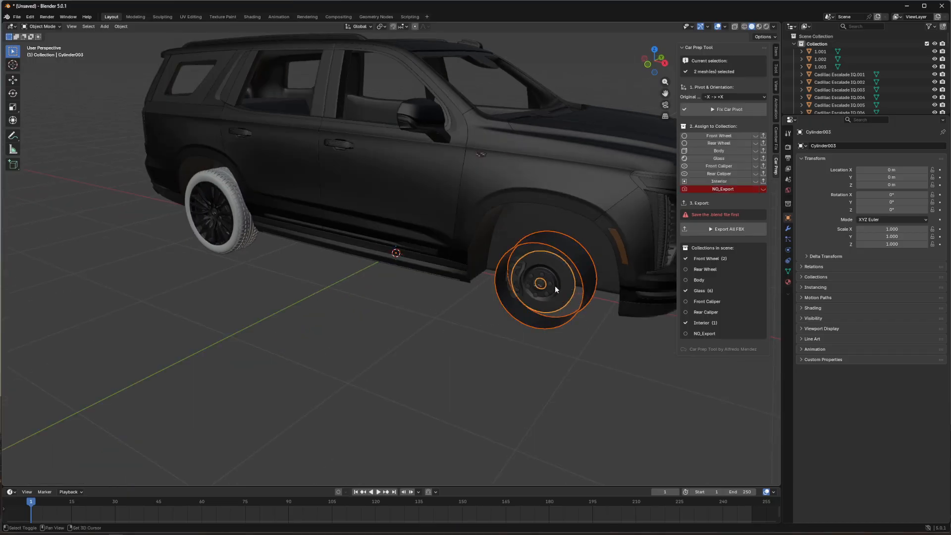
shift+click(551, 283)
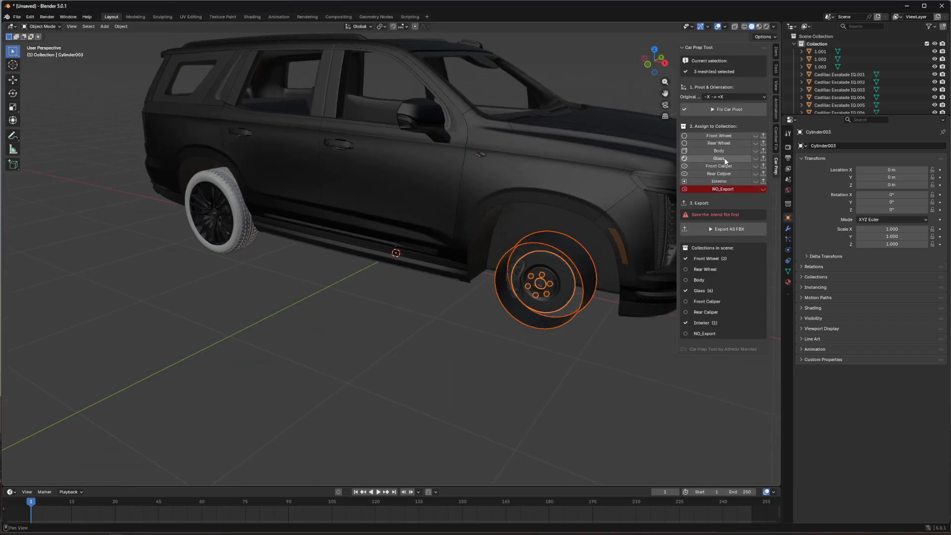
click(719, 135)
Assign the front right wheel's centre badge and two round centre-cap pieces to the Front Wheel collection, one at a time.
click(538, 286)
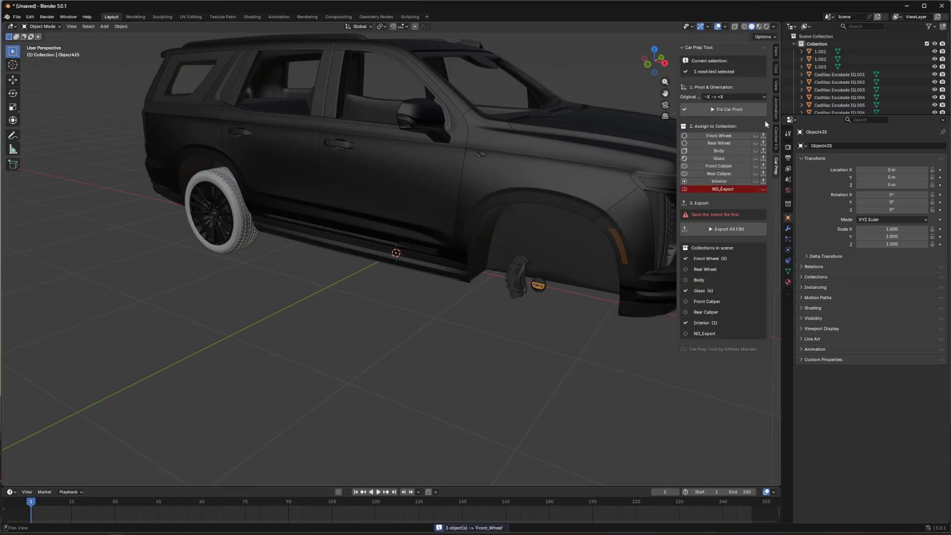
click(718, 136)
click(536, 284)
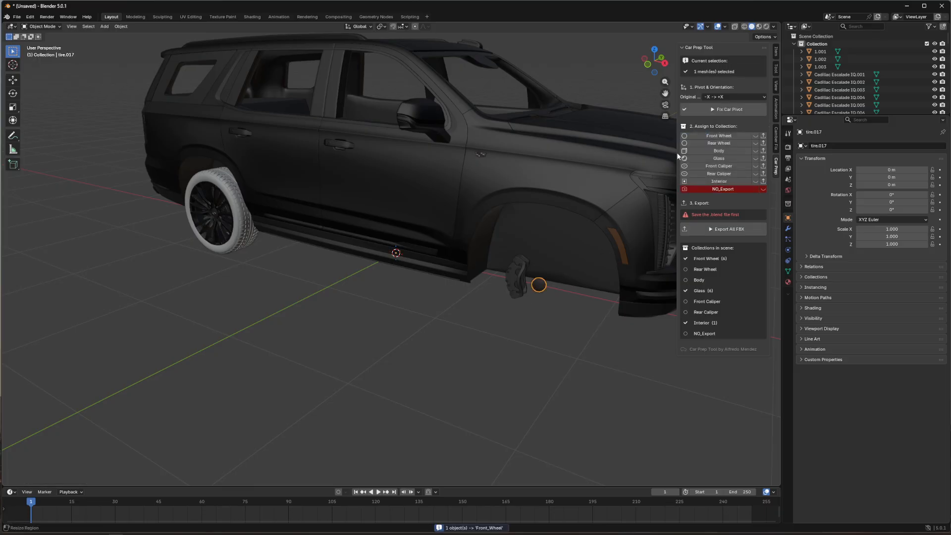
click(719, 135)
click(538, 284)
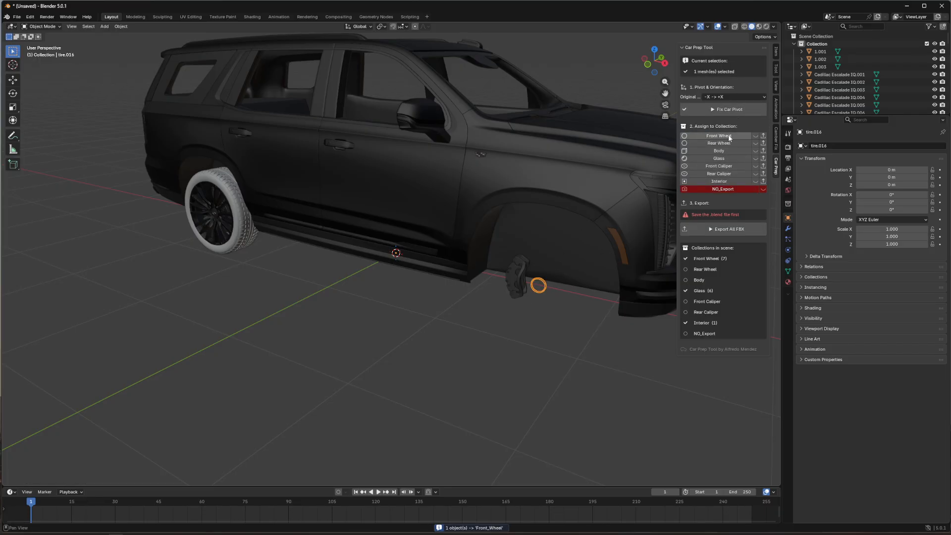
click(719, 135)
Assign the front right brake caliper meshes, including the leftover small cylinder pieces, to the Front Caliper collection.
middle_drag(537, 280, 531, 292)
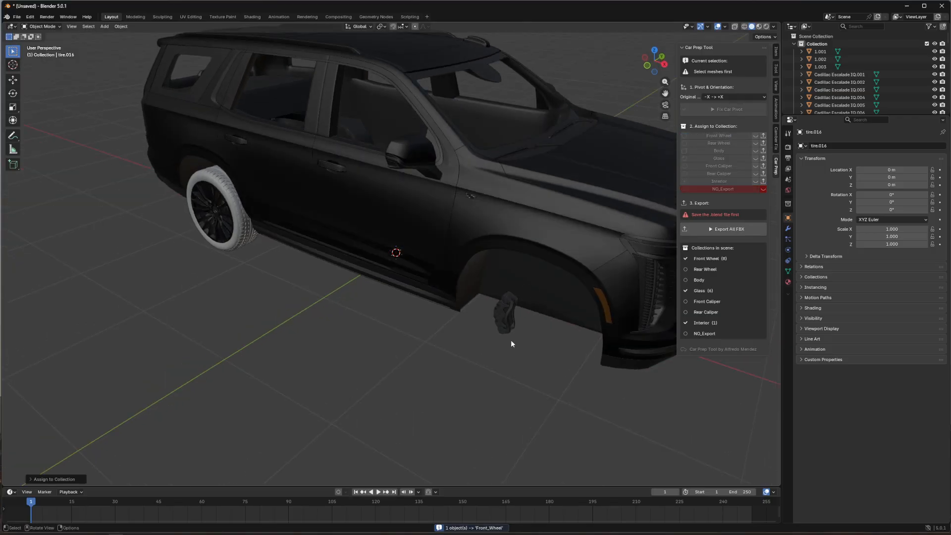
drag(512, 337, 495, 326)
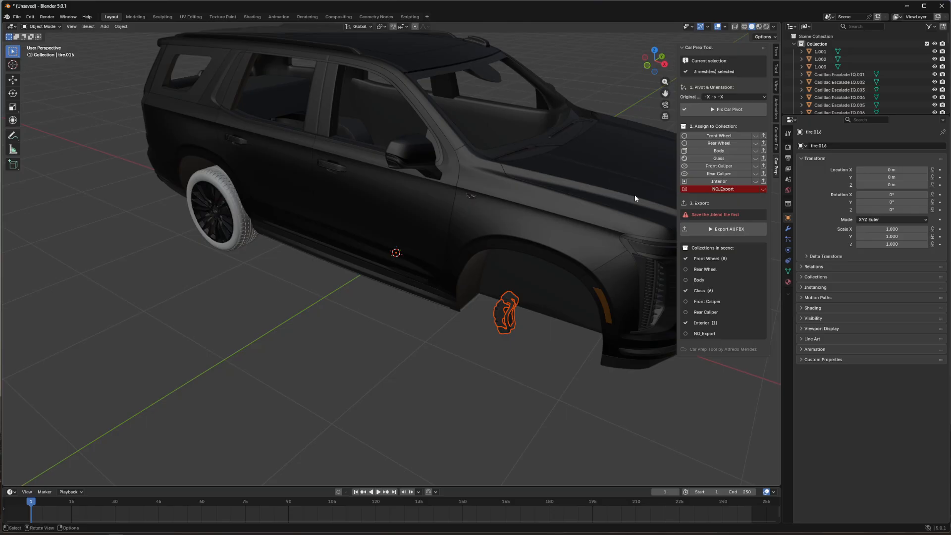
click(719, 166)
click(498, 313)
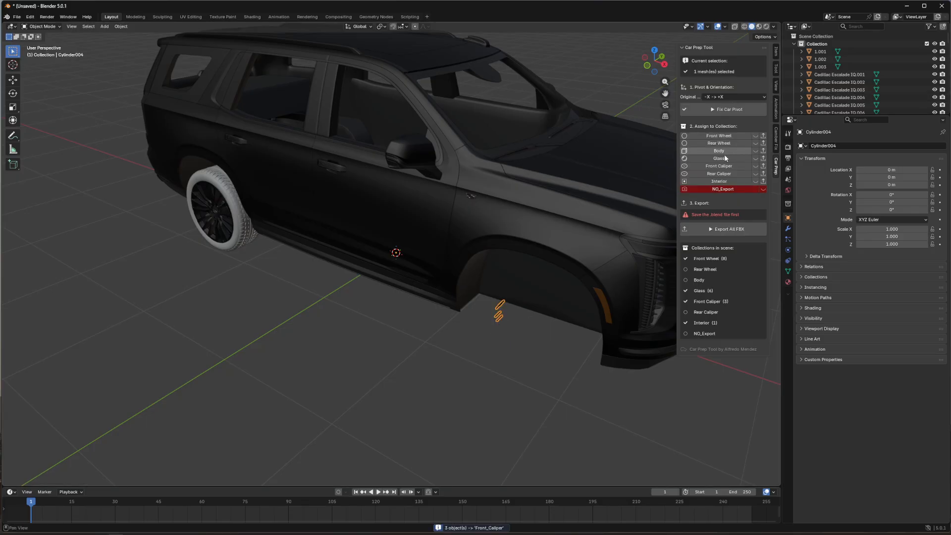
click(718, 166)
Assign the tire and spoked rim of the car's front left wheel to the NO_Export collection.
middle_drag(387, 316, 410, 303)
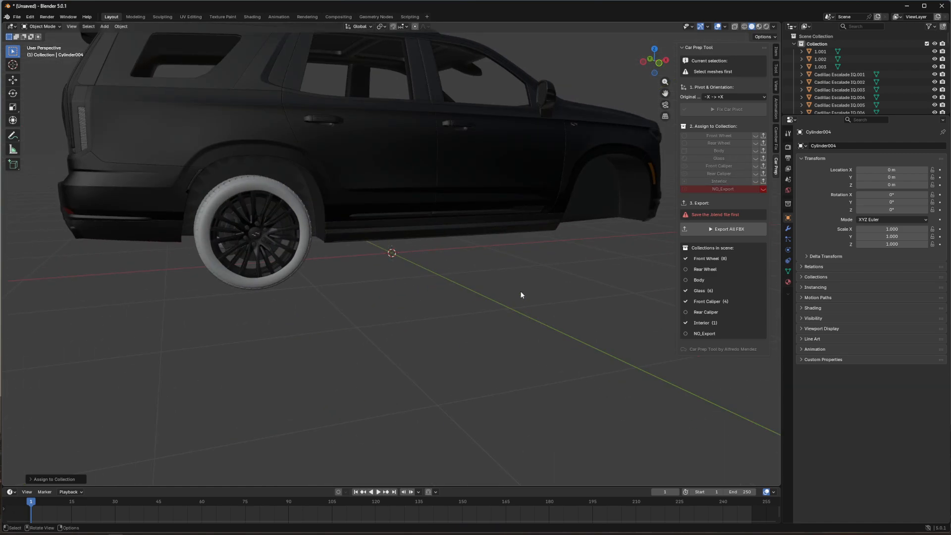
middle_drag(520, 293, 342, 304)
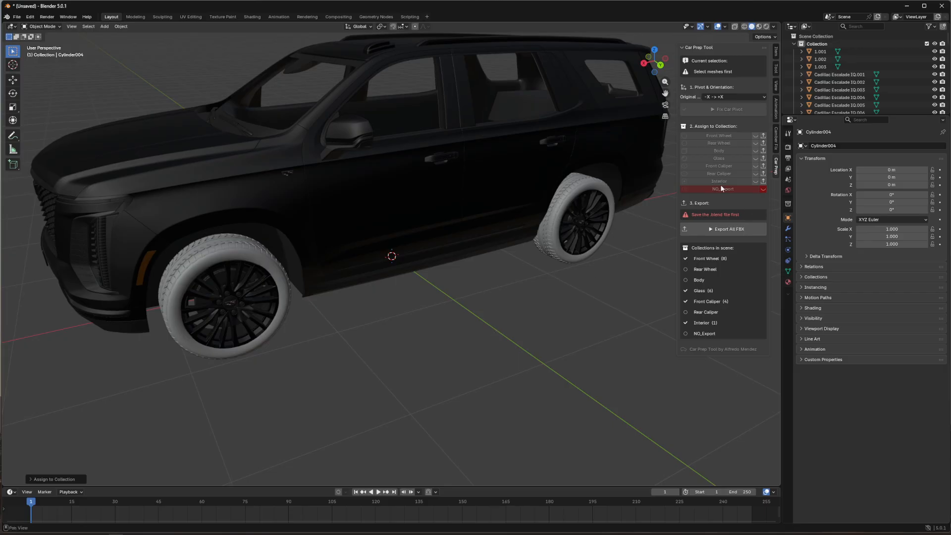
scroll(433, 319, down, 3)
scroll(433, 319, up, 1)
middle_drag(433, 319, 415, 312)
drag(341, 304, 214, 264)
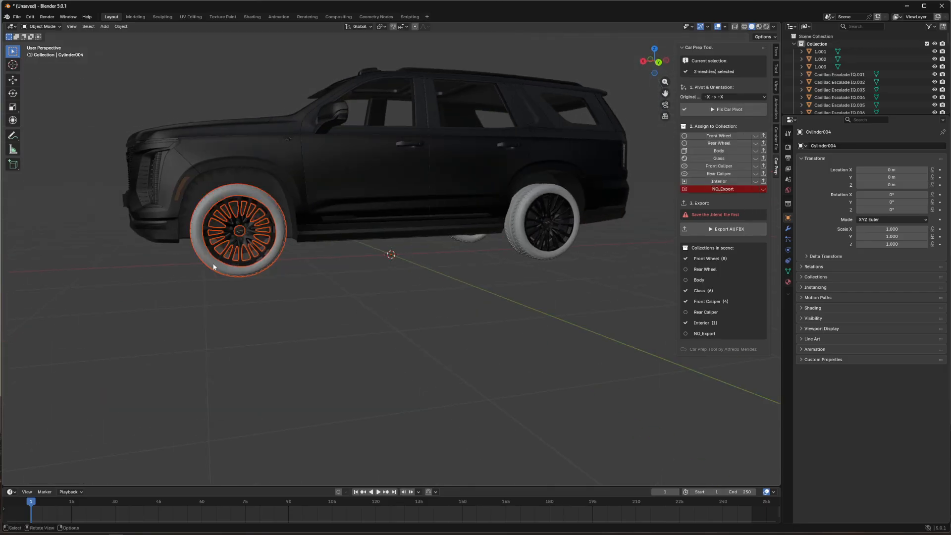
click(722, 189)
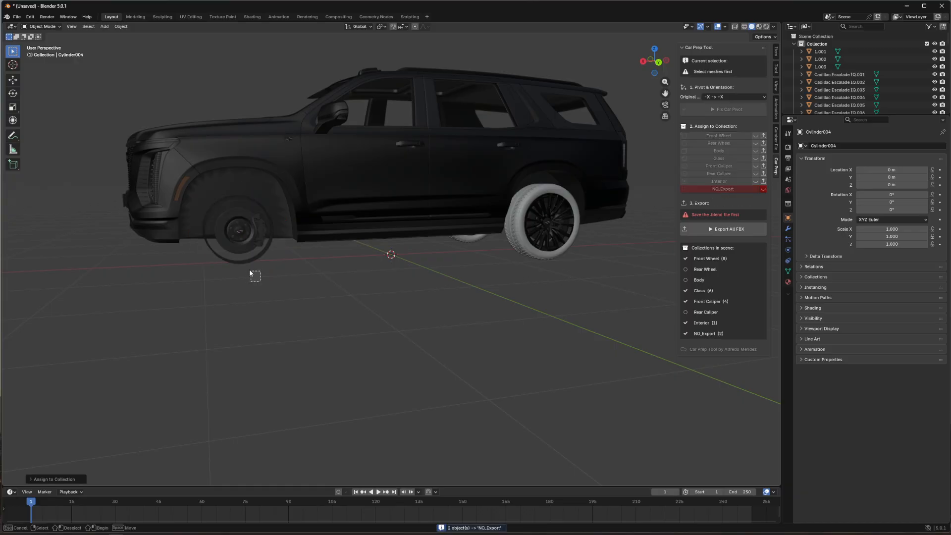
Assign the front left wheel's remaining inner rim, brake disc, caliper and small hub pieces to the NO_Export collection.
drag(260, 281, 229, 243)
click(723, 189)
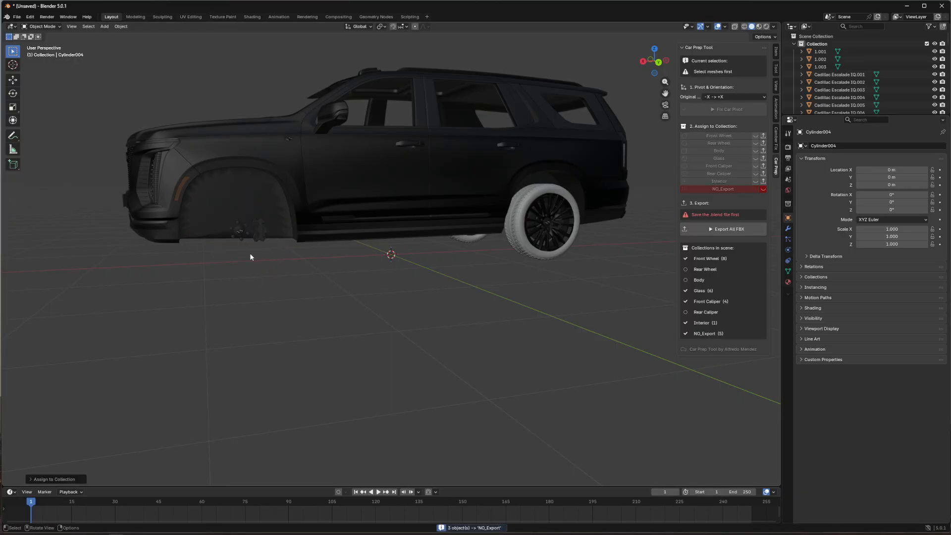
middle_drag(264, 266, 304, 325)
drag(328, 384, 290, 350)
click(709, 189)
Assign the rear left wheel's tire, rim and leftover brake pieces to the NO_Export collection.
middle_drag(639, 209, 530, 252)
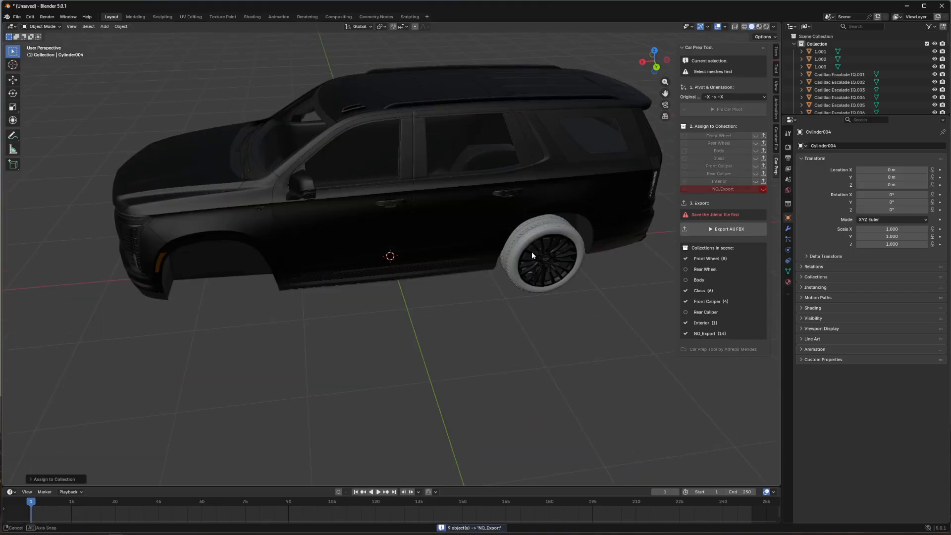
drag(563, 291, 524, 254)
click(724, 188)
click(723, 193)
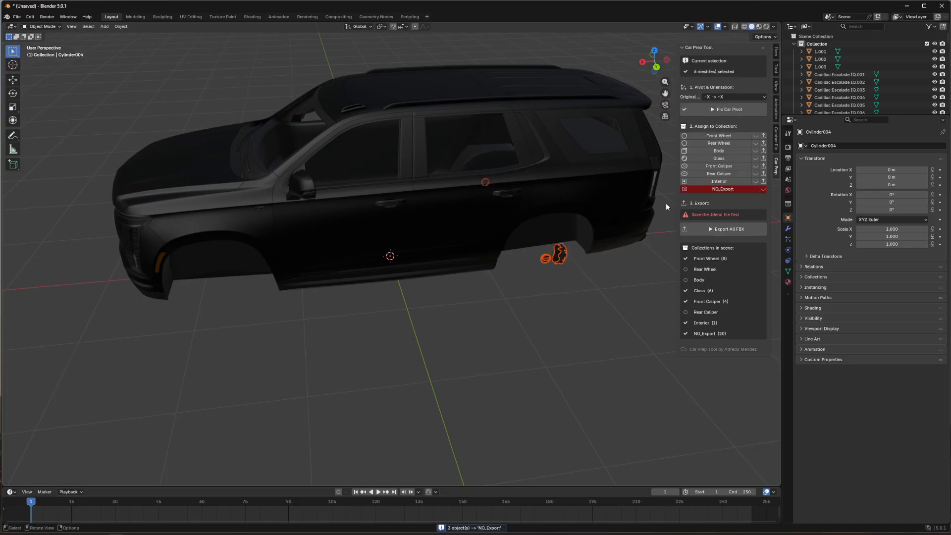
click(708, 188)
Assign all meshes of the rear right wheel, including its leftover pieces, to the NO_Export collection.
middle_drag(505, 307, 308, 294)
scroll(241, 309, up, 5)
drag(241, 309, 201, 267)
click(740, 189)
drag(218, 319, 254, 278)
click(735, 189)
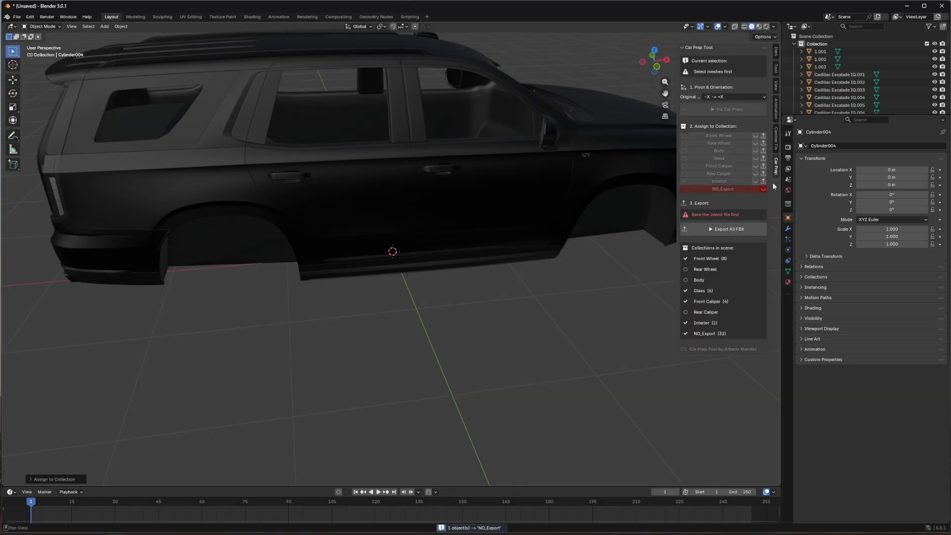
Assign all remaining visible meshes of the car to the Body collection.
scroll(591, 210, down, 4)
mouse_move(518, 257)
middle_down()
mouse_move(513, 223)
mouse_move(521, 245)
mouse_move(573, 240)
mouse_move(513, 239)
middle_up()
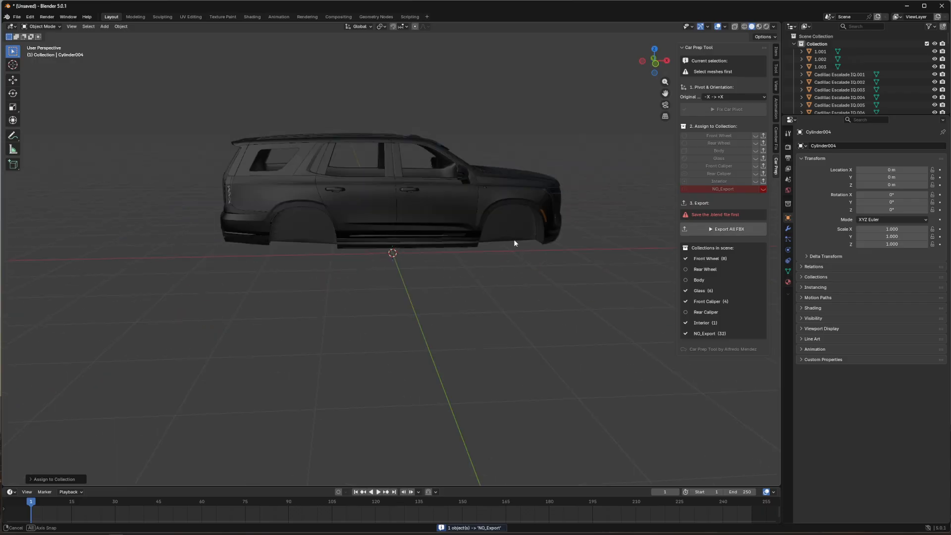
drag(161, 107, 592, 297)
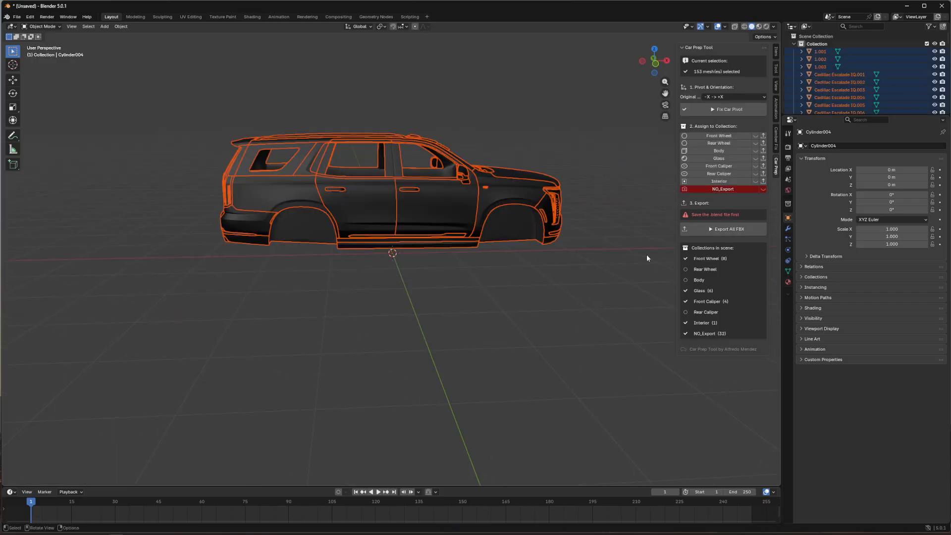
click(722, 150)
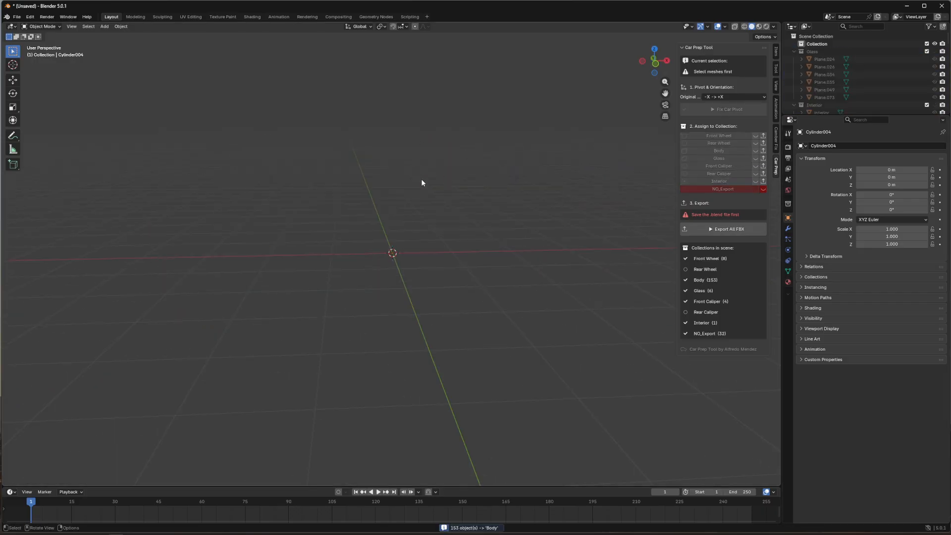
Turn on the visibility of every part collection, from Front Wheel to NO_Export, to check the sorted car.
middle_drag(237, 157, 325, 233)
click(755, 136)
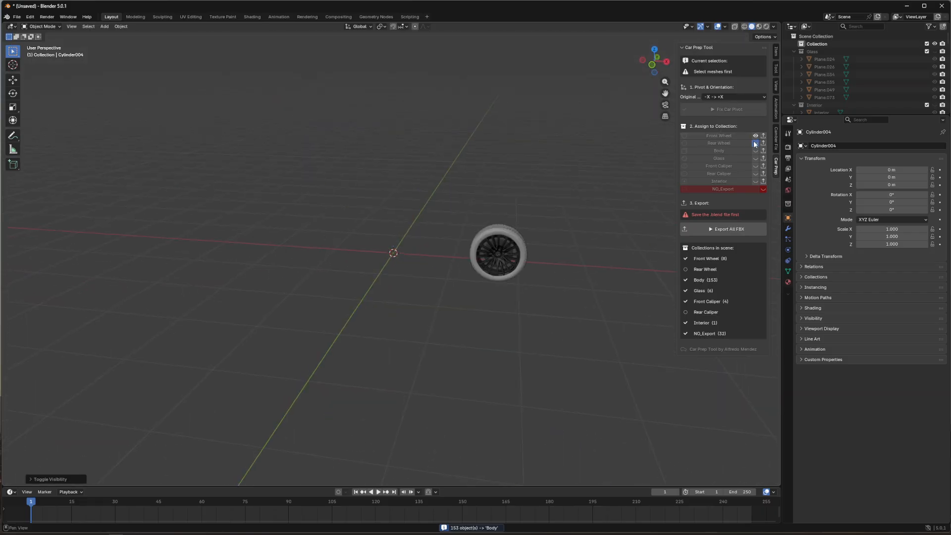
click(755, 142)
click(755, 150)
click(755, 157)
click(755, 166)
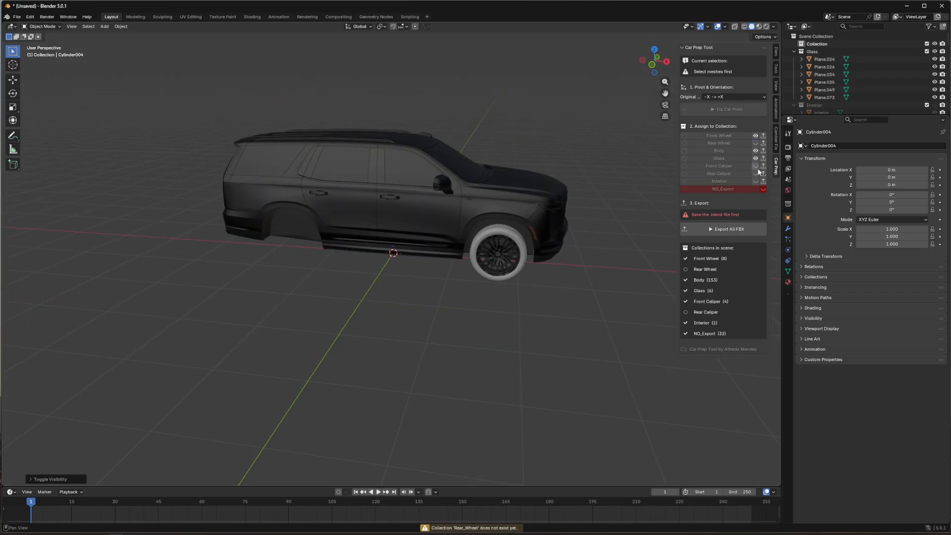
click(756, 174)
click(755, 181)
click(763, 189)
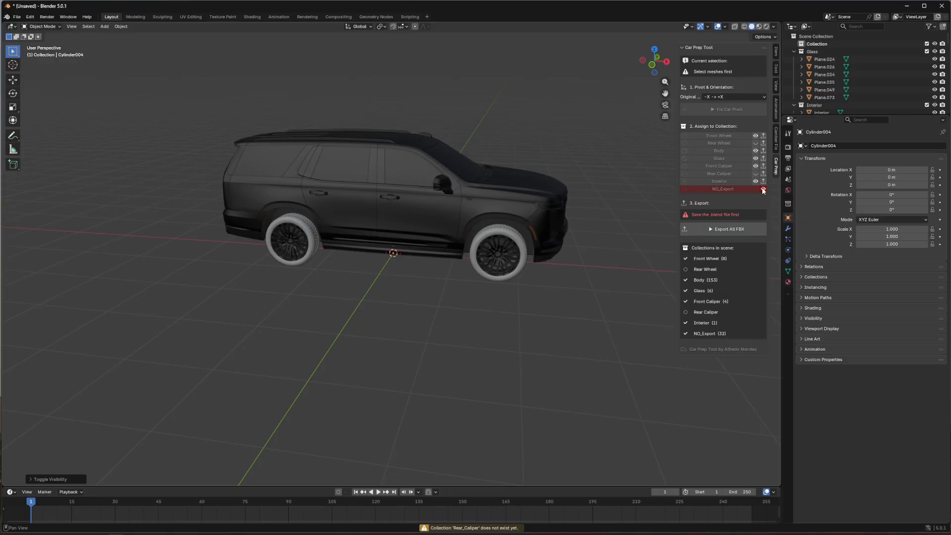
Hide the NO_Export, Interior, Front Caliper, Glass, Body and Front Wheel collections again.
click(763, 189)
click(755, 181)
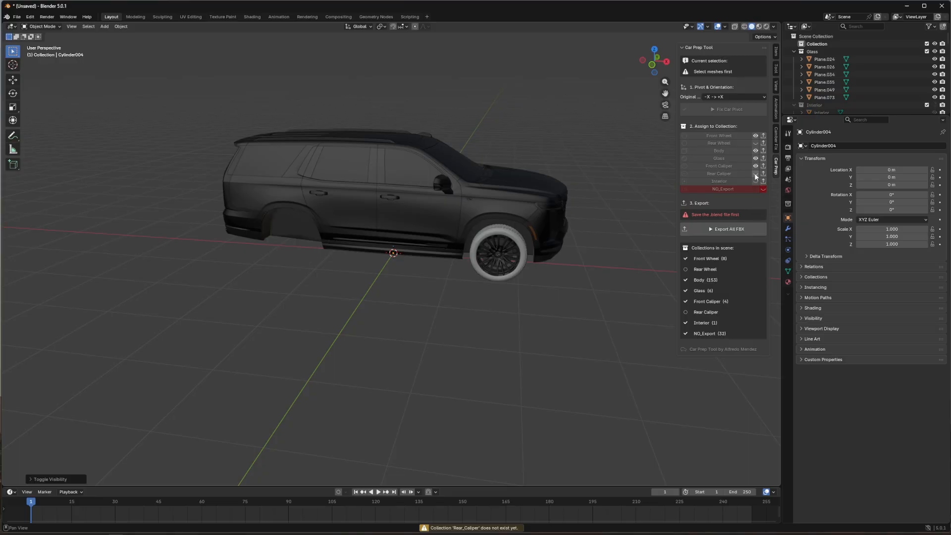
click(755, 166)
click(755, 158)
click(755, 151)
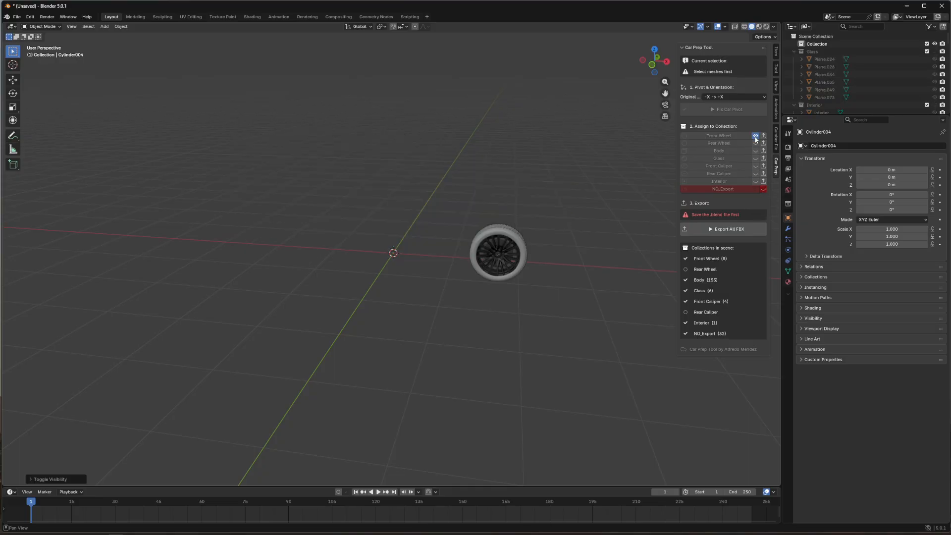
click(755, 135)
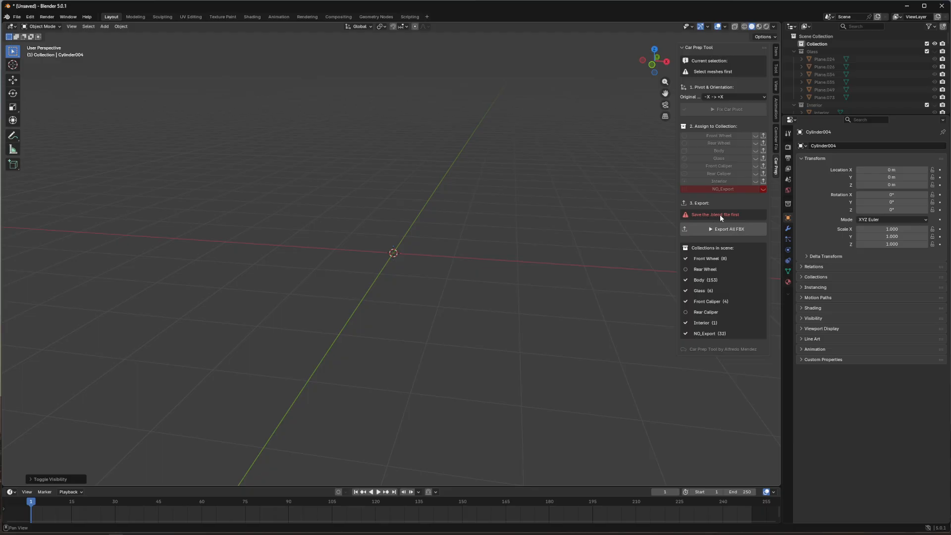
Start saving the Blender file and create a folder named Escalade Prep inside 03_Blender add on.
click(17, 16)
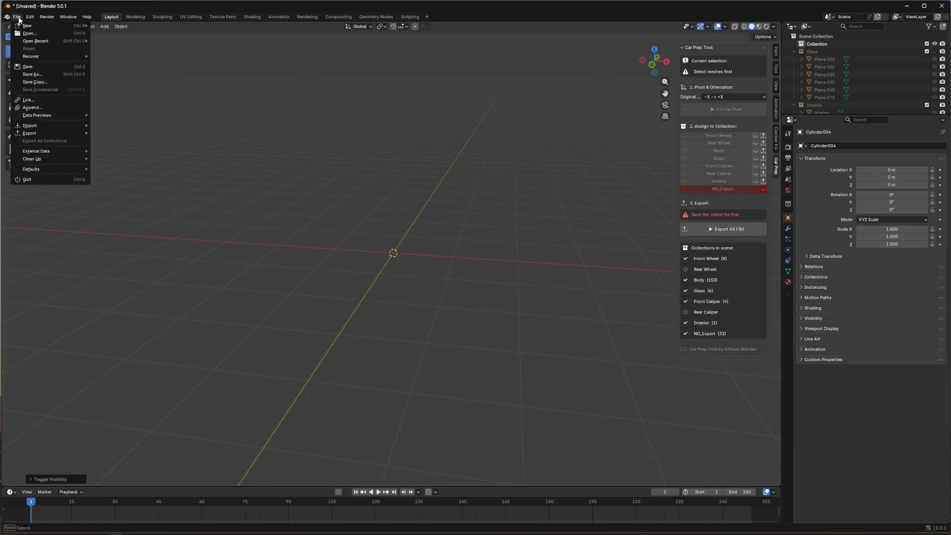
click(34, 66)
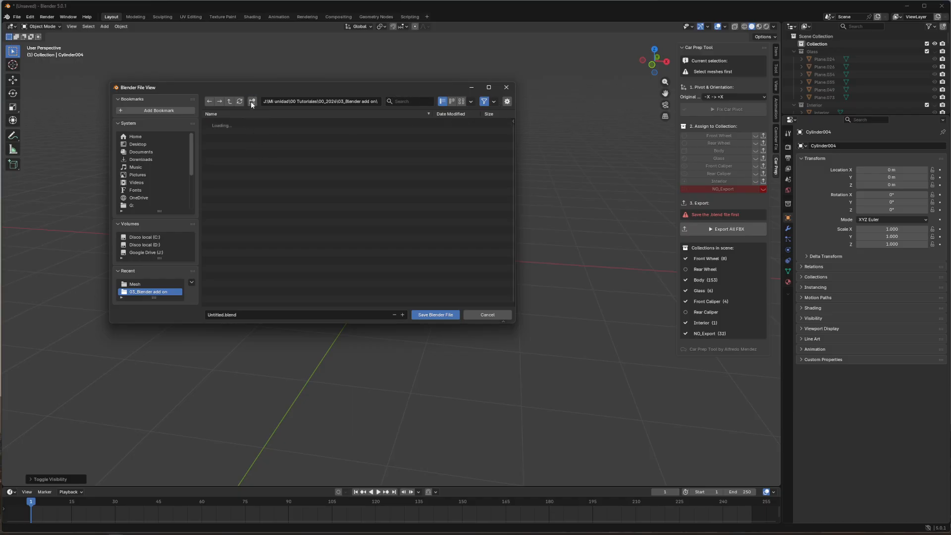
text(i)
text(Escalade Prep)
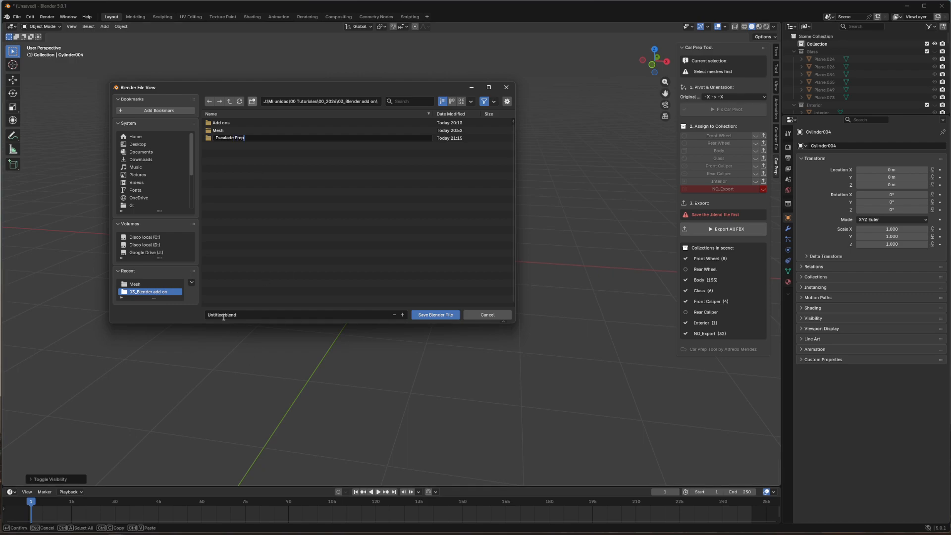
key(Return)
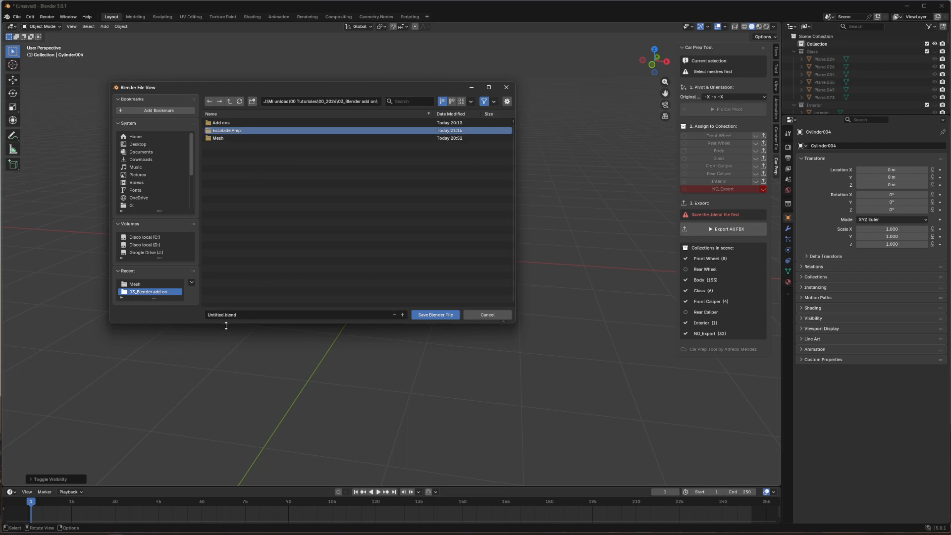
Save the file as Escalade.blend in the Escalade Prep folder.
key(BackSpace)
key(BackSpace)
key(BackSpace)
key(BackSpace)
key(BackSpace)
key(BackSpace)
key(BackSpace)
key(BackSpace)
text(Escalade)
click(444, 311)
click(425, 318)
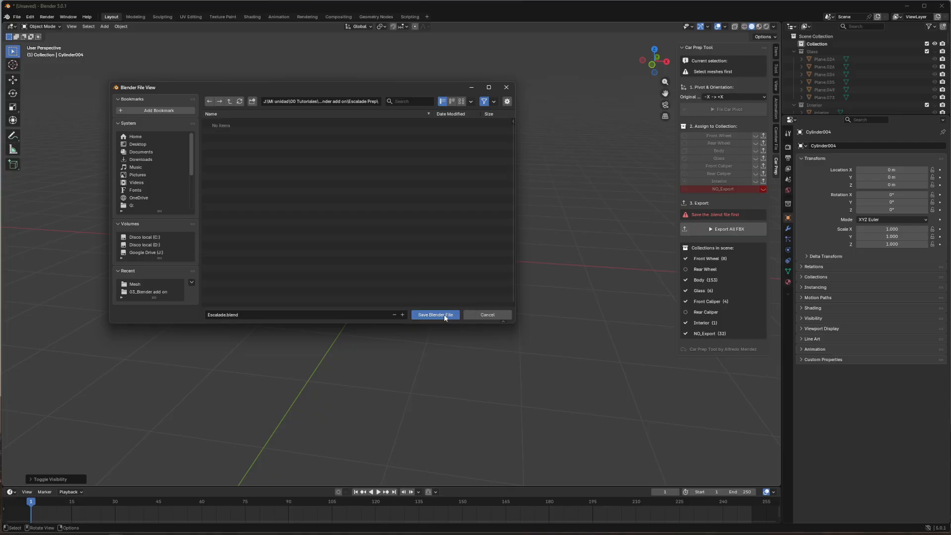
click(443, 314)
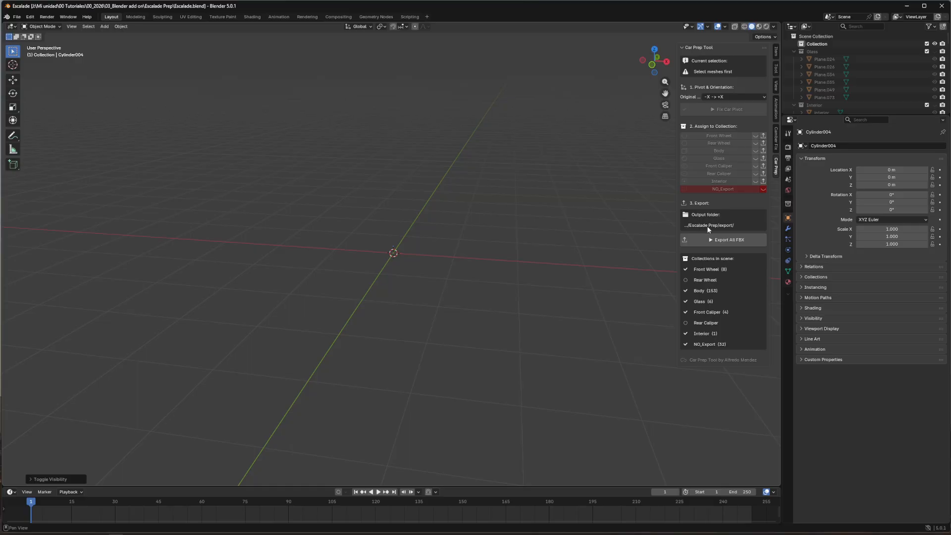
Show the Front Wheel, Body, Glass and Interior collections and inspect the car from both sides.
click(755, 137)
click(756, 150)
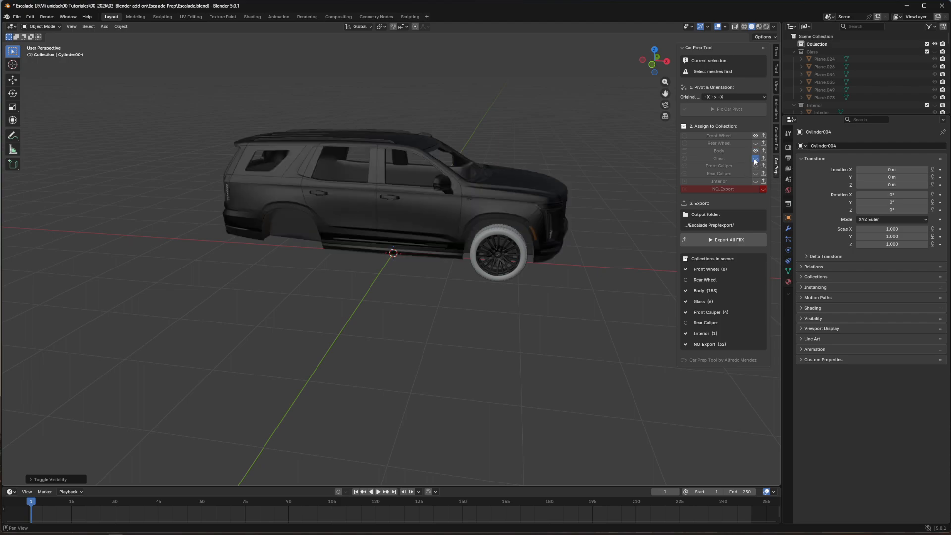
click(755, 159)
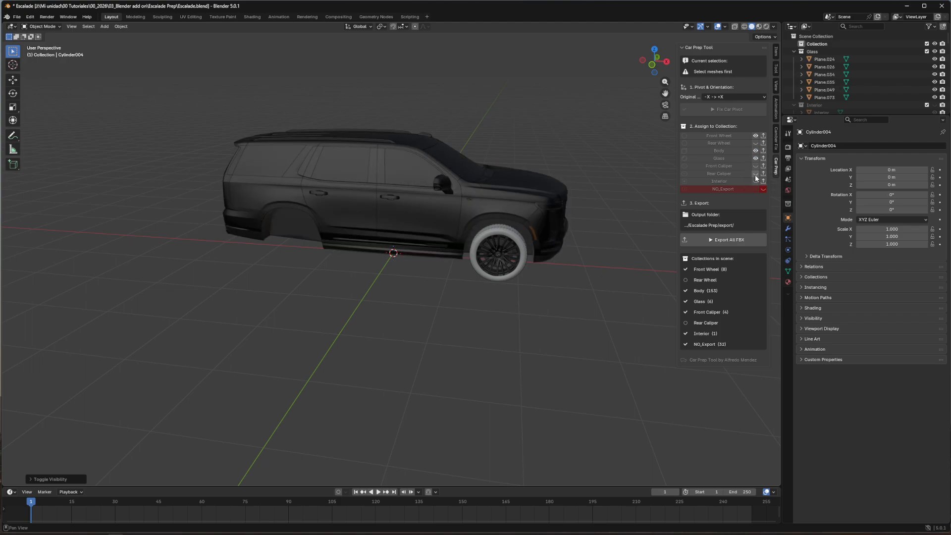
click(755, 181)
middle_drag(574, 153, 440, 159)
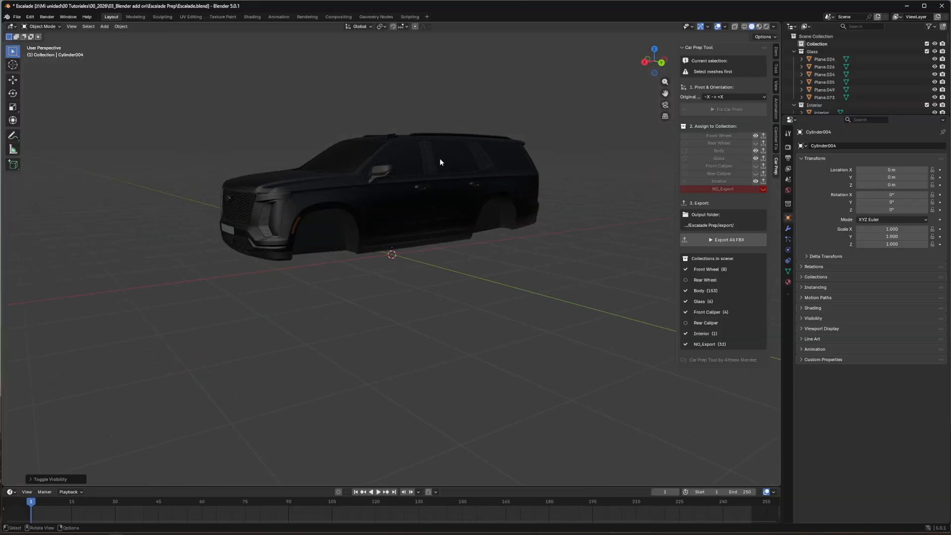
middle_drag(351, 262, 495, 273)
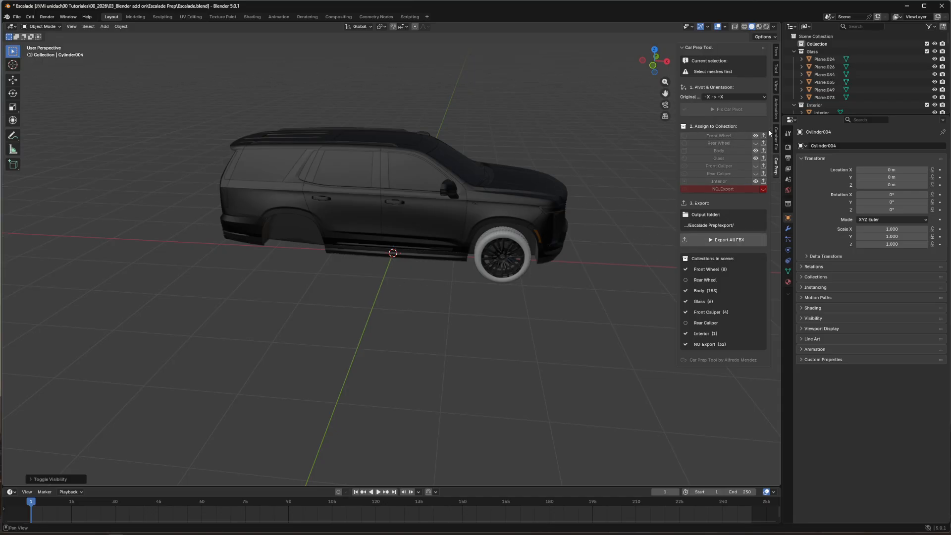
click(516, 173)
drag(504, 153, 573, 225)
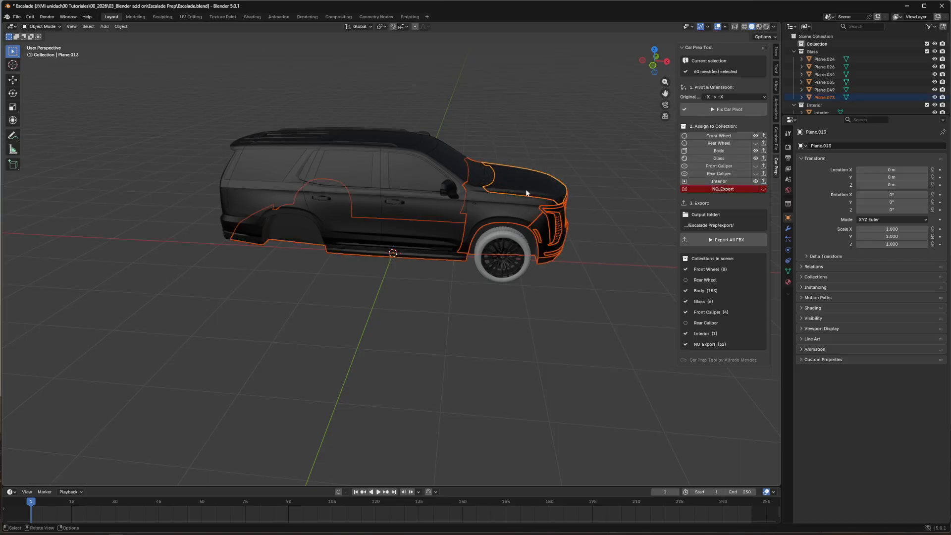
click(16, 16)
mouse_move(46, 132)
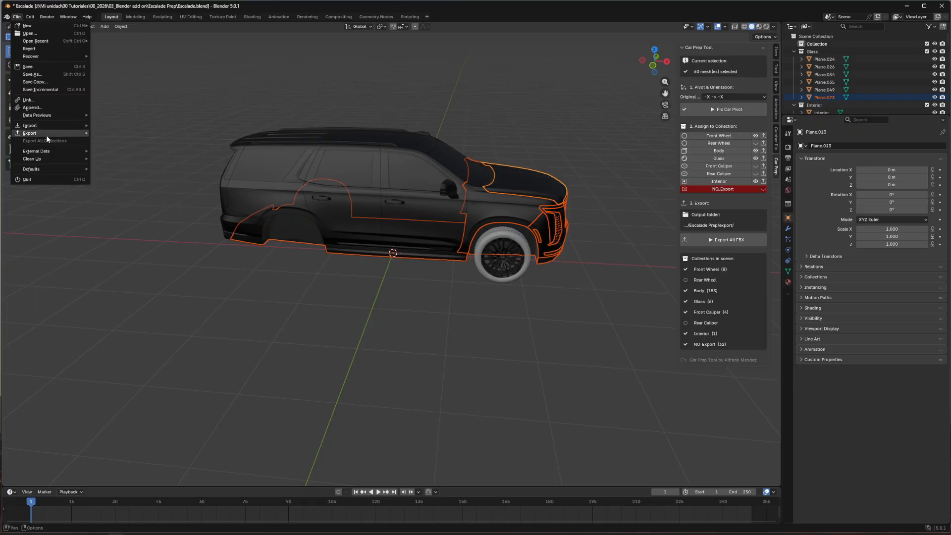
click(121, 193)
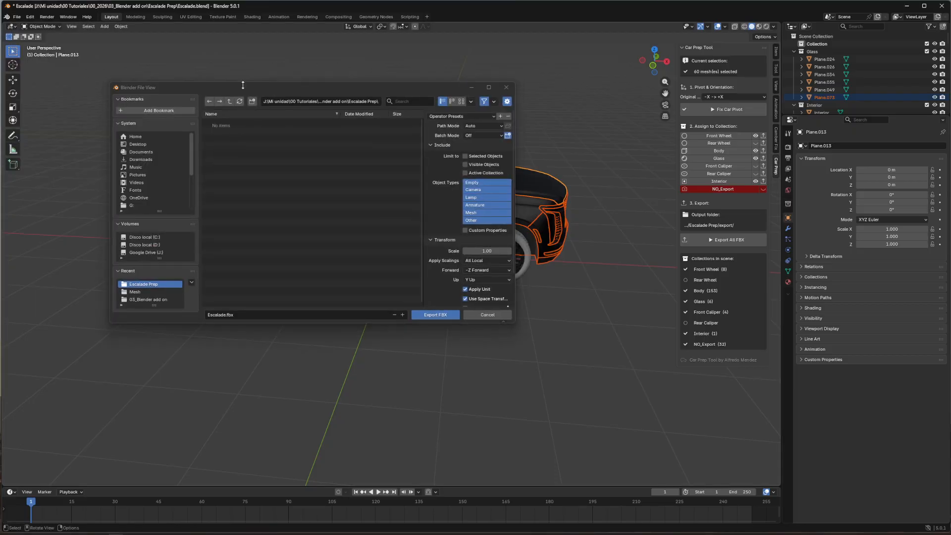
click(465, 156)
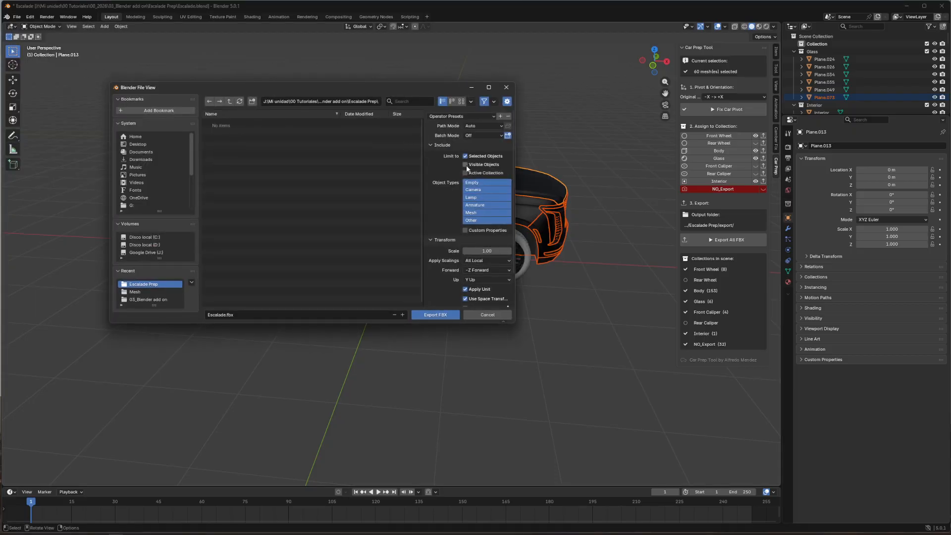
click(470, 212)
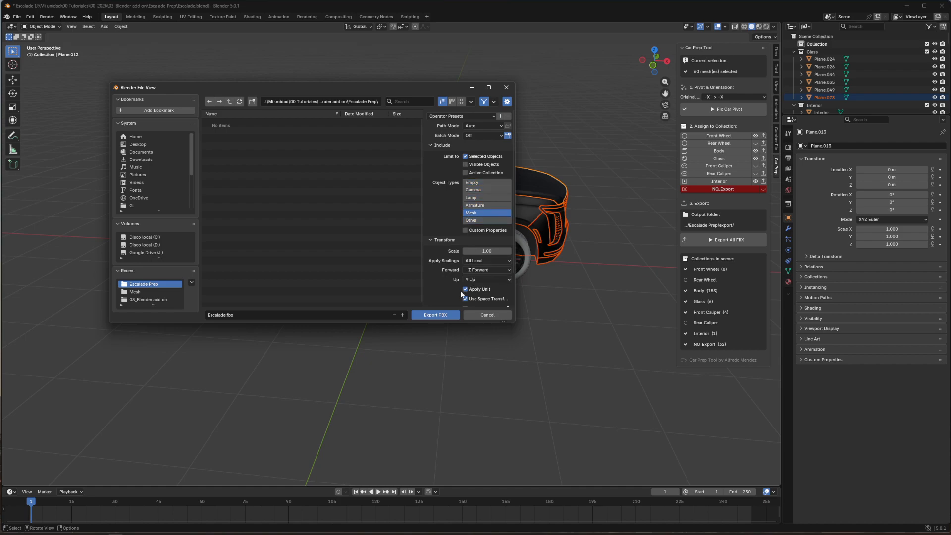
scroll(461, 291, down, 2)
click(474, 314)
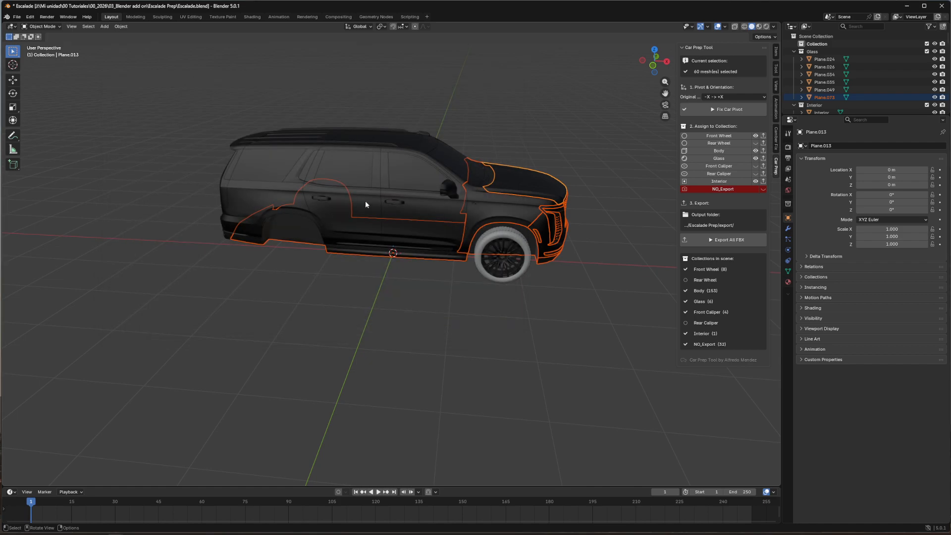
Clear the mesh selection and export all part collections as FBX with the Car Prep Tool.
click(394, 119)
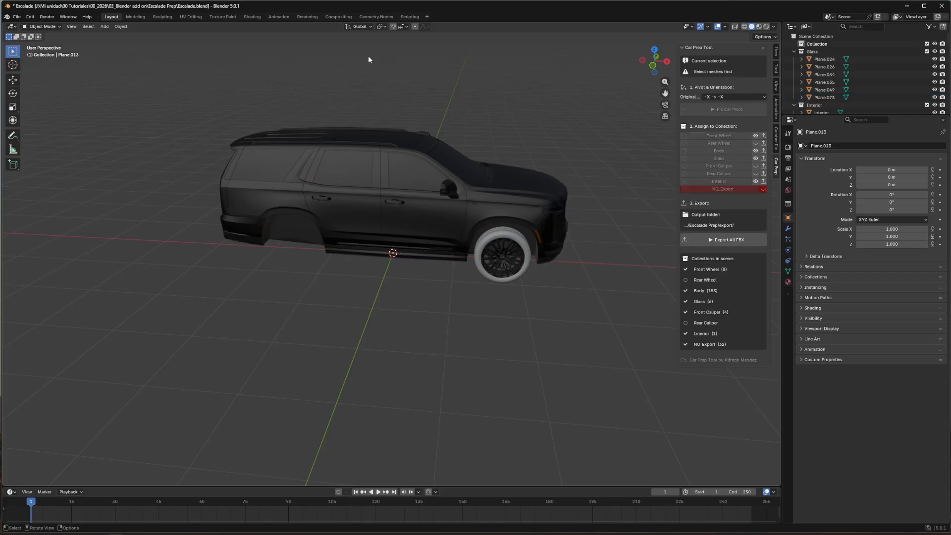
click(713, 240)
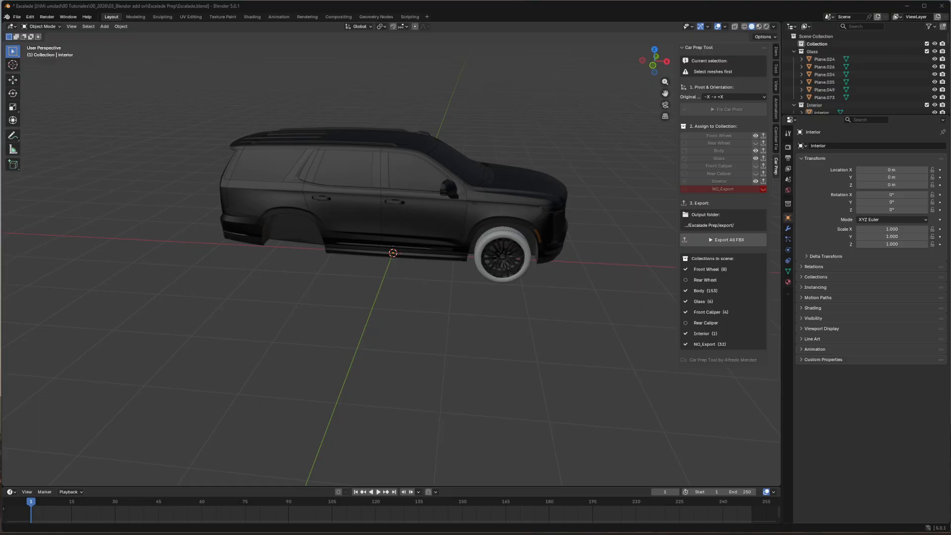
Switch to File Explorer and examine the exported FBX files in the export folder inside Escalade Prep.
drag(0, 94, 265, 39)
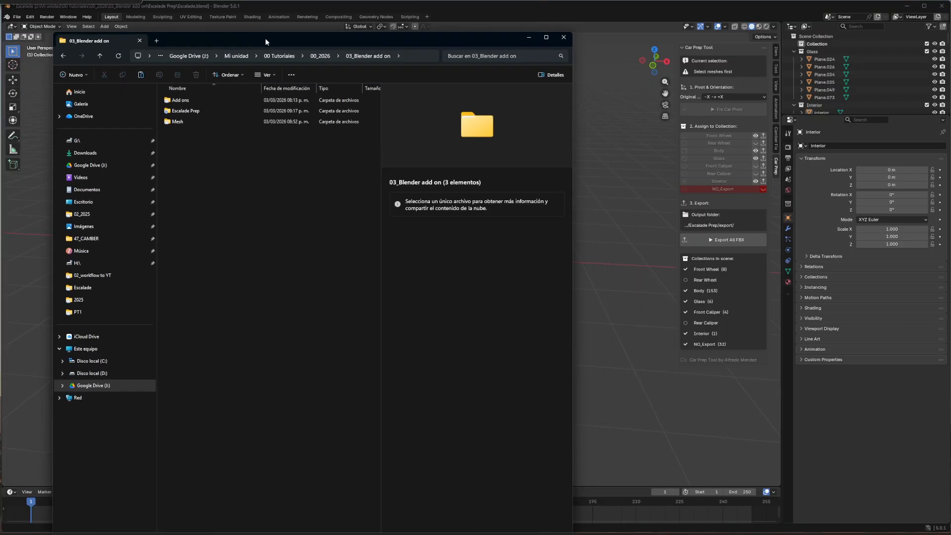
double_click(190, 112)
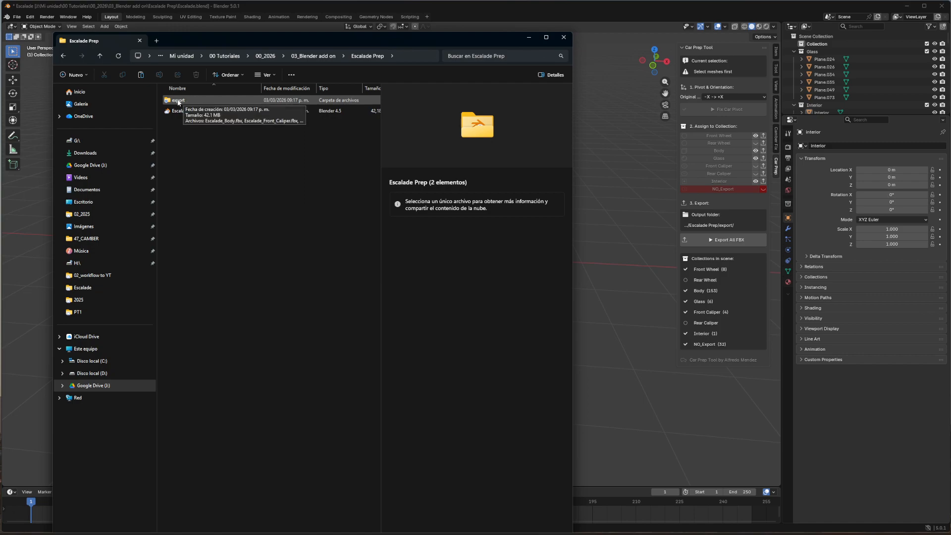
double_click(179, 101)
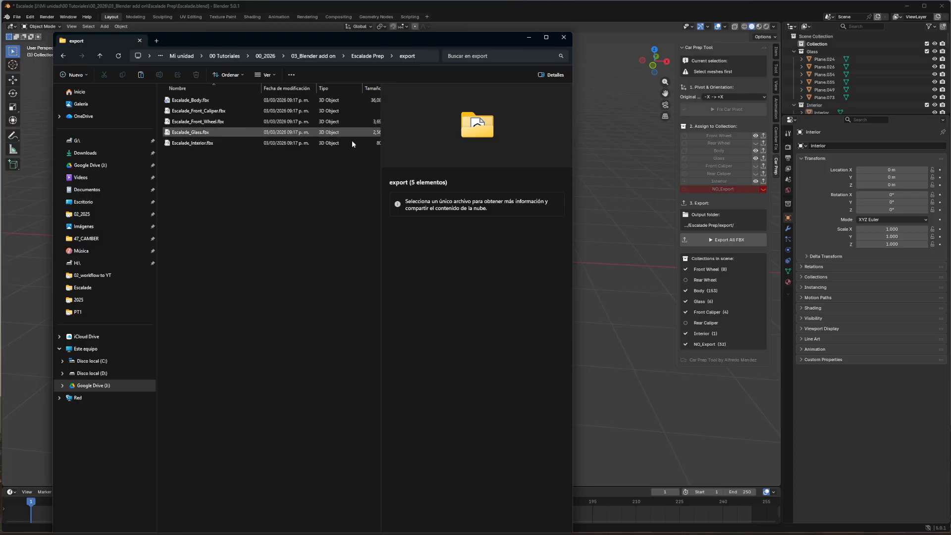
drag(380, 223, 441, 233)
drag(467, 47, 0, 74)
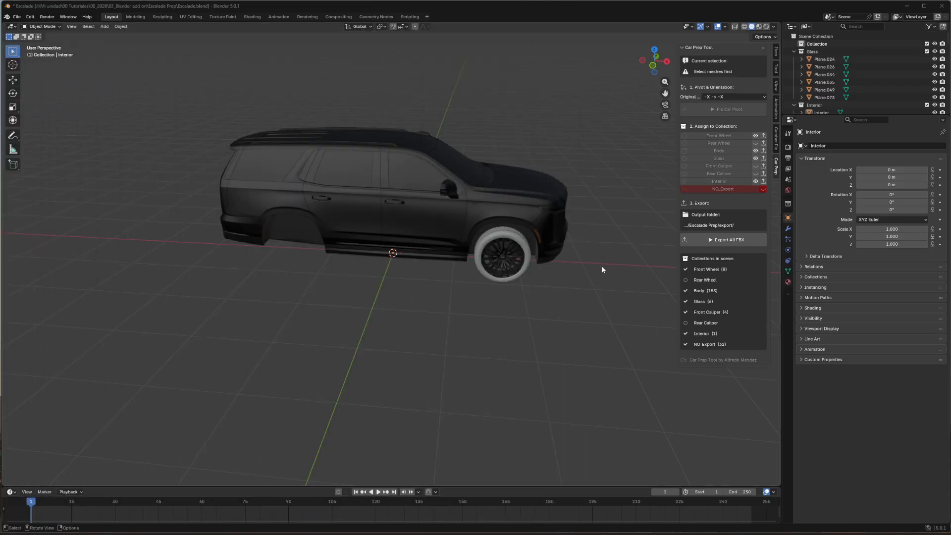
Hide the Front Wheel, Interior and Glass collections so only the car's Body collection is shown.
middle_drag(601, 265, 375, 144)
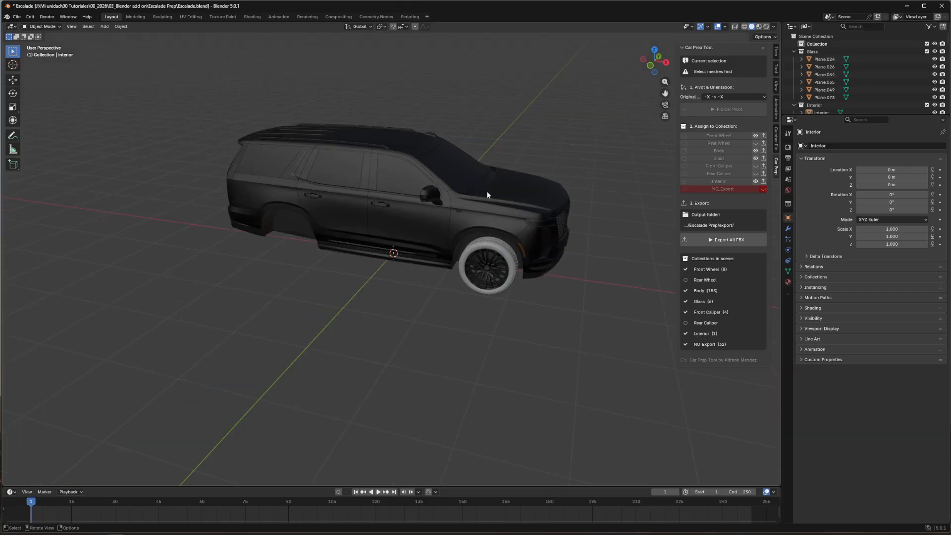
middle_drag(557, 269, 551, 256)
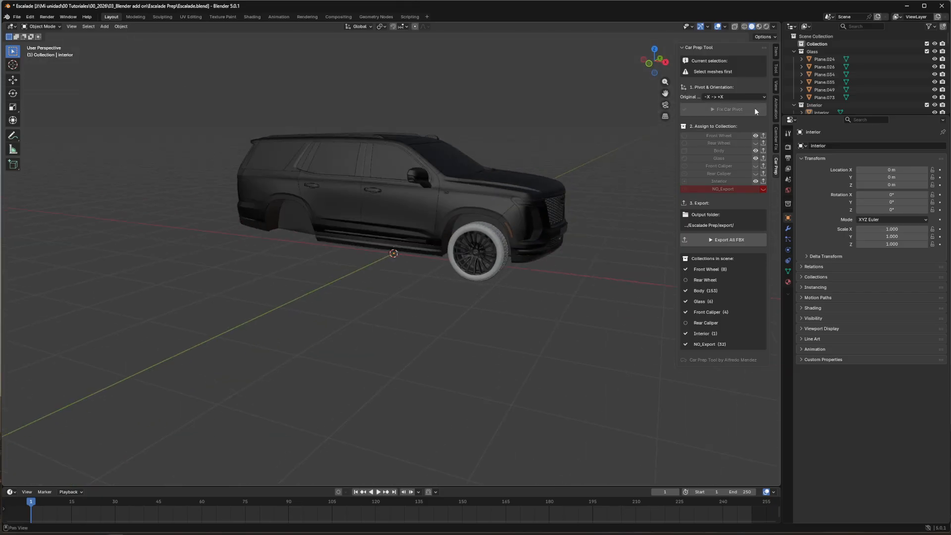
click(755, 135)
click(755, 181)
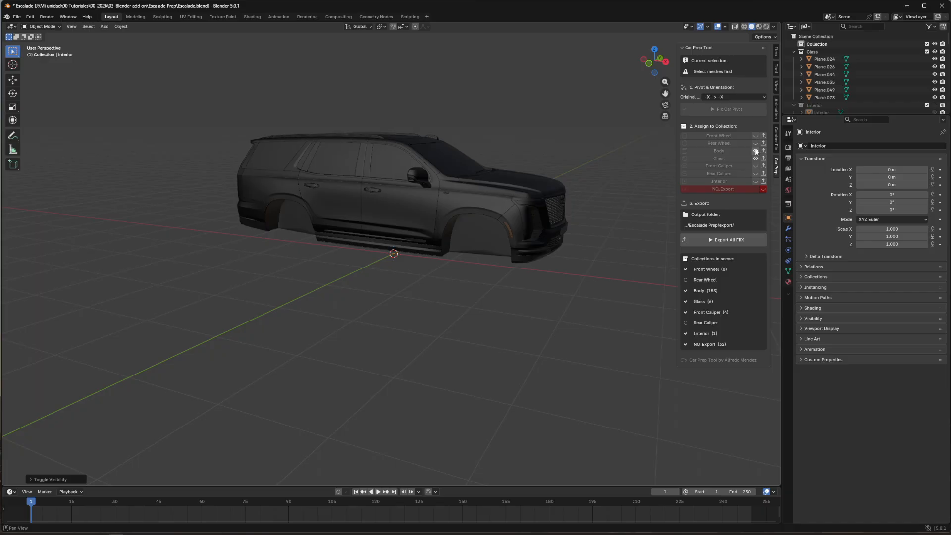
click(755, 159)
middle_drag(475, 129, 564, 171)
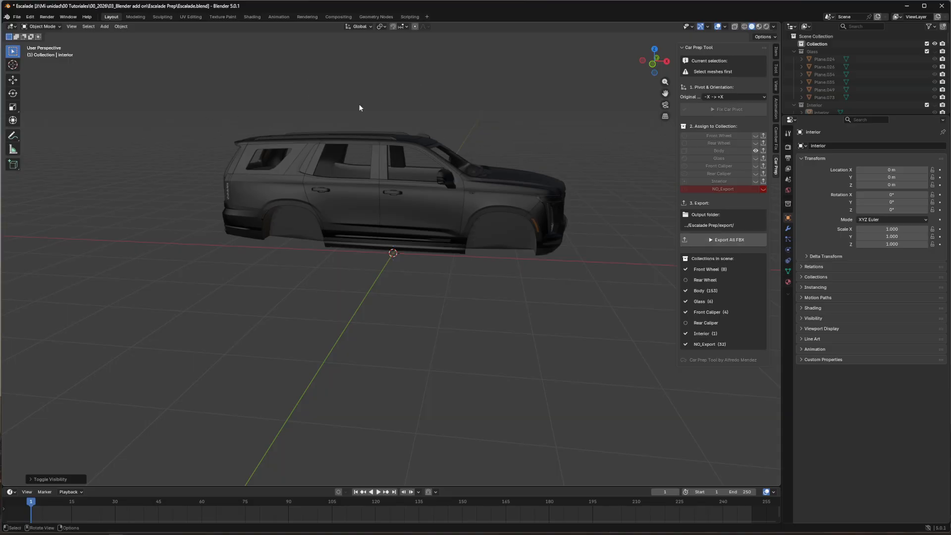
Export only the Body collection as its own FBX file with the Car Prep Tool.
click(763, 150)
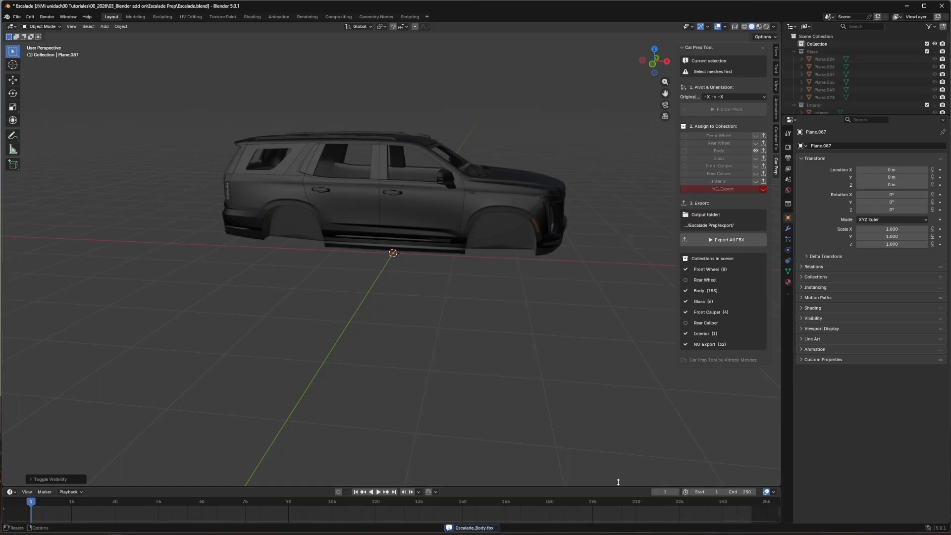
middle_drag(485, 353, 433, 363)
scroll(433, 364, down, 2)
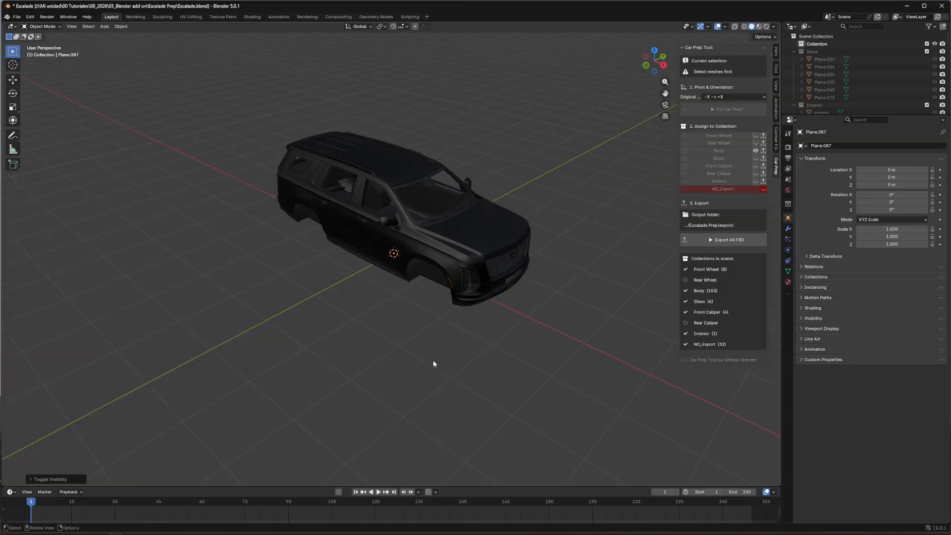